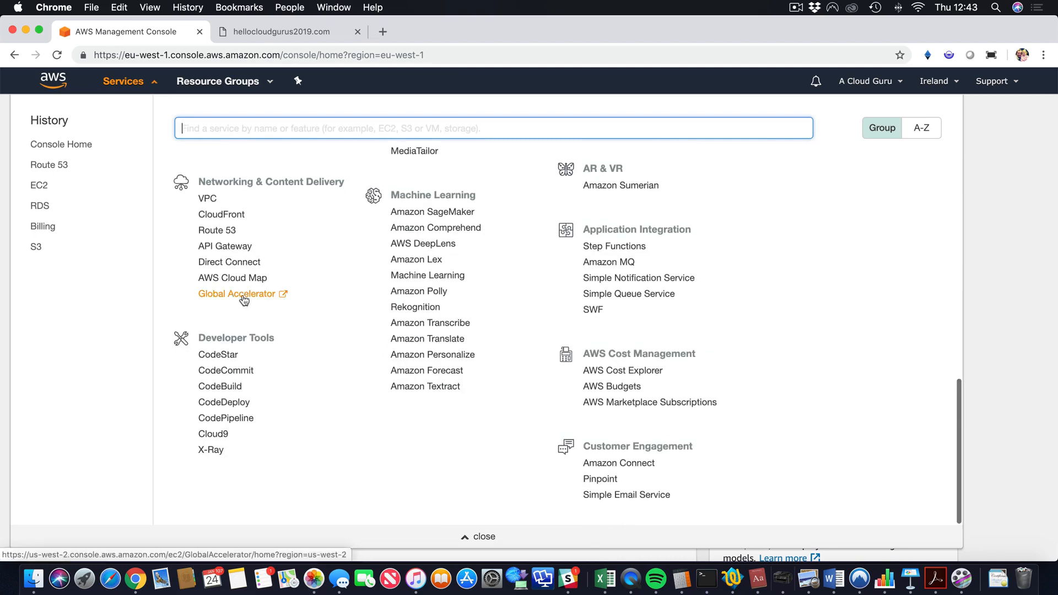
Open the Route 53 service and display the record sets of the hellocloudgurus2019.com hosted zone
{"action": "left_click", "coordinate": [226, 231]}
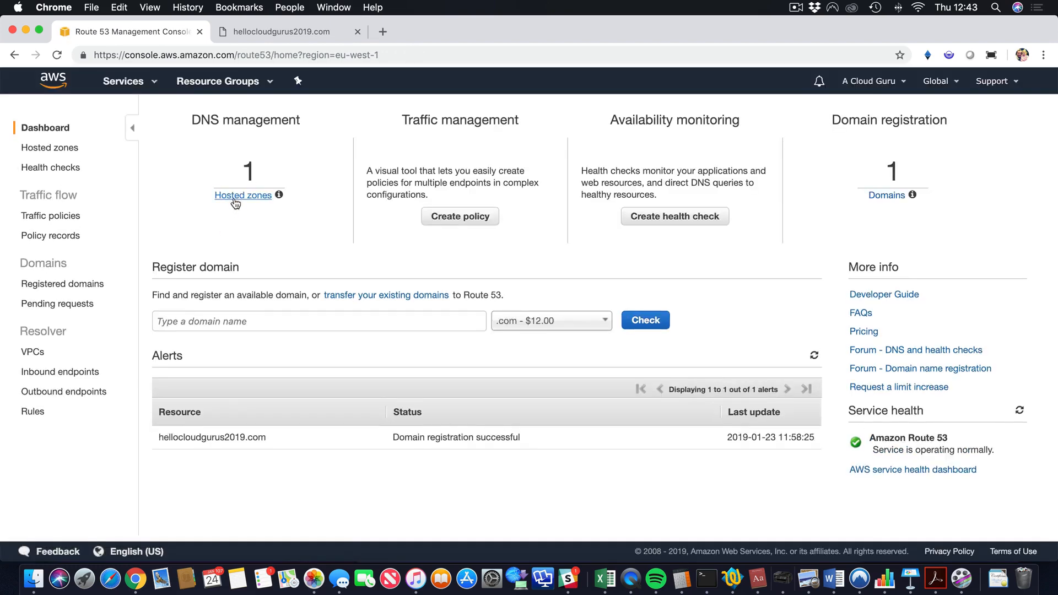
{"action": "left_click", "coordinate": [237, 196]}
{"action": "left_click", "coordinate": [248, 201]}
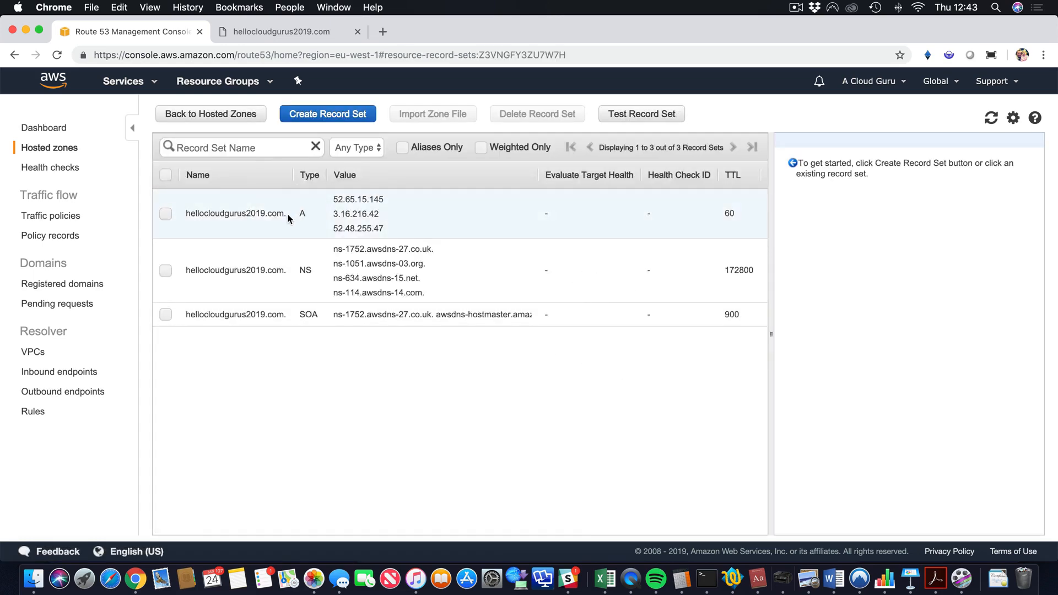
Delete the A record set of hellocloudgurus2019.com that holds the three IP addresses
{"action": "left_click", "coordinate": [249, 216]}
{"action": "left_click", "coordinate": [515, 116]}
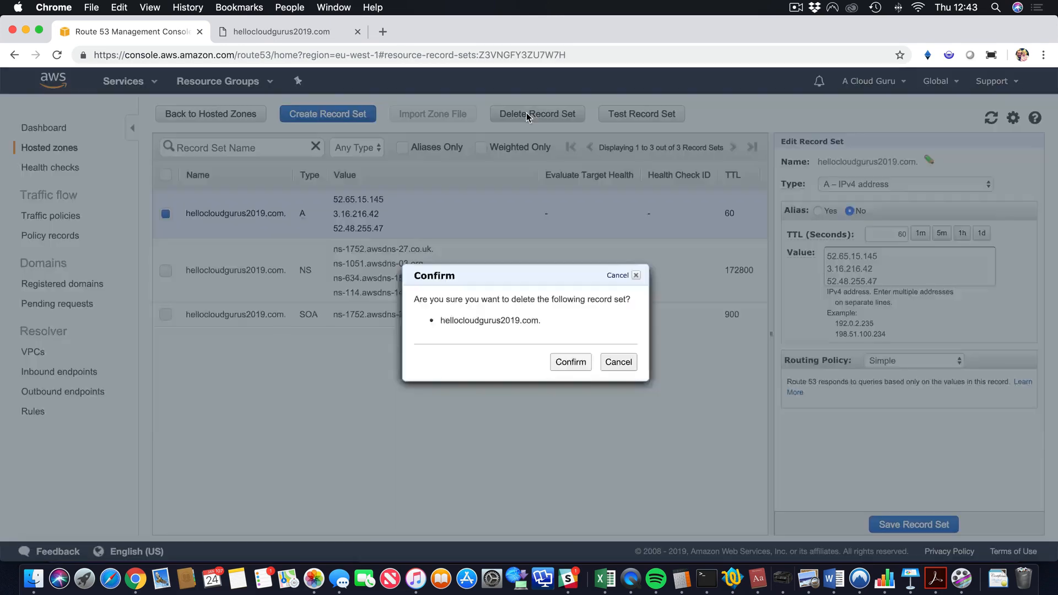
{"action": "left_click", "coordinate": [577, 365]}
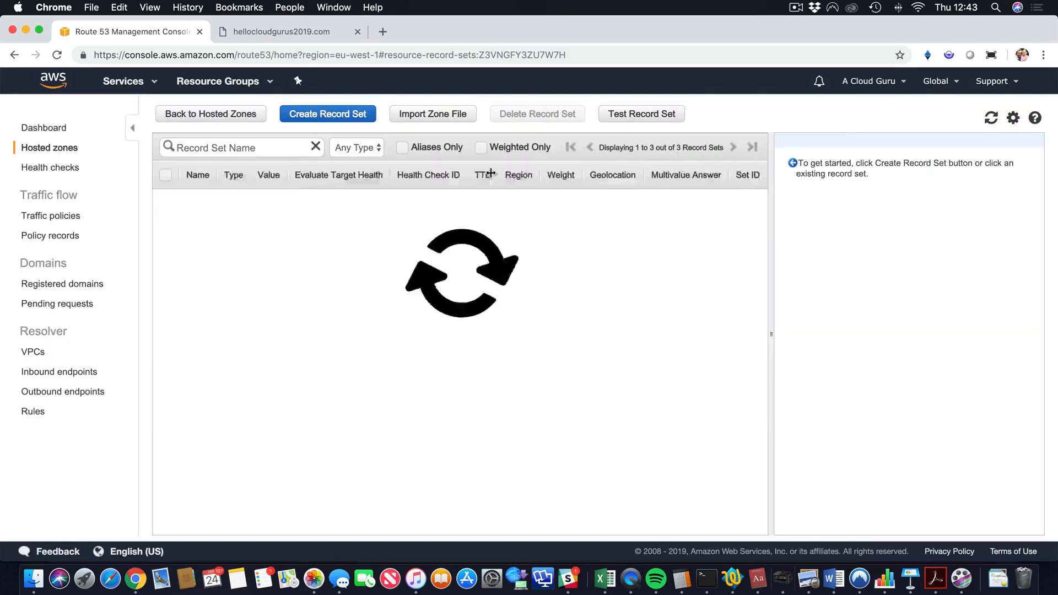
Reload the hellocloudgurus2019.com website several times to check how the domain responds after the record deletion
{"action": "left_click", "coordinate": [330, 115]}
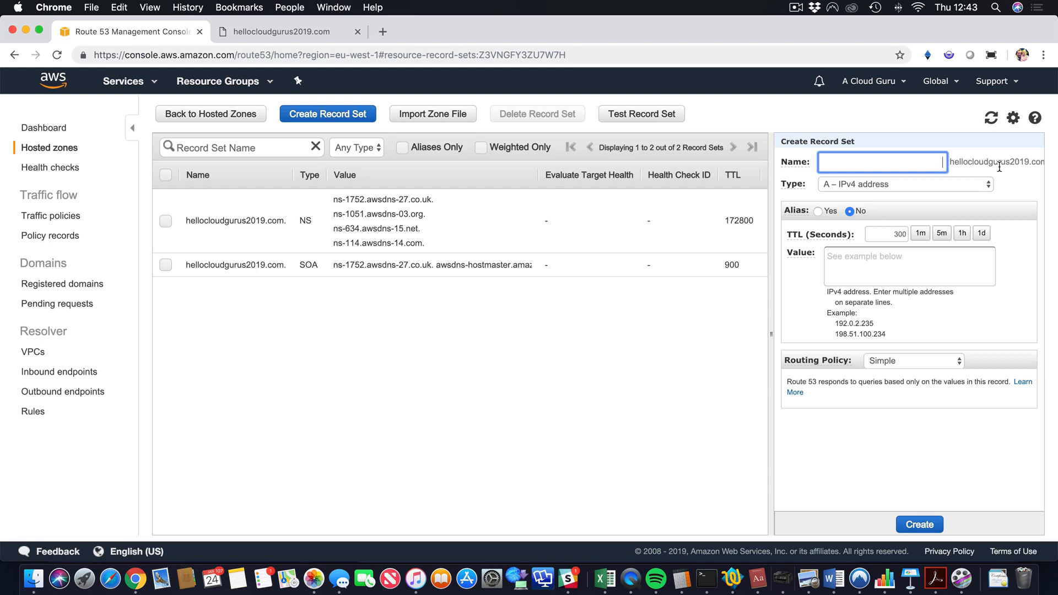
{"action": "left_click", "coordinate": [283, 32]}
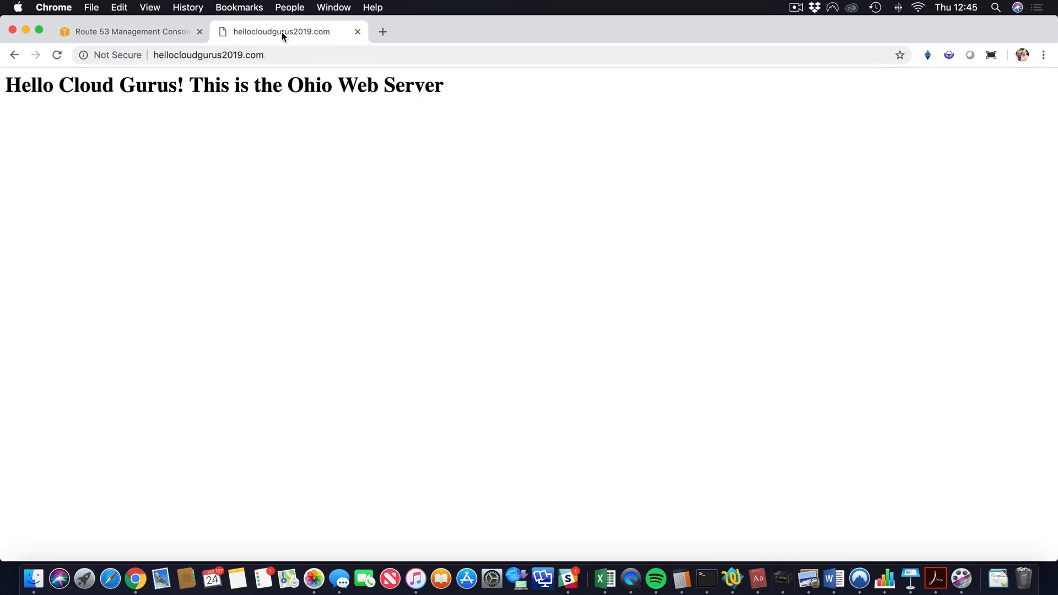
{"action": "key", "text": "super+r"}
{"action": "key", "text": "super+r"}
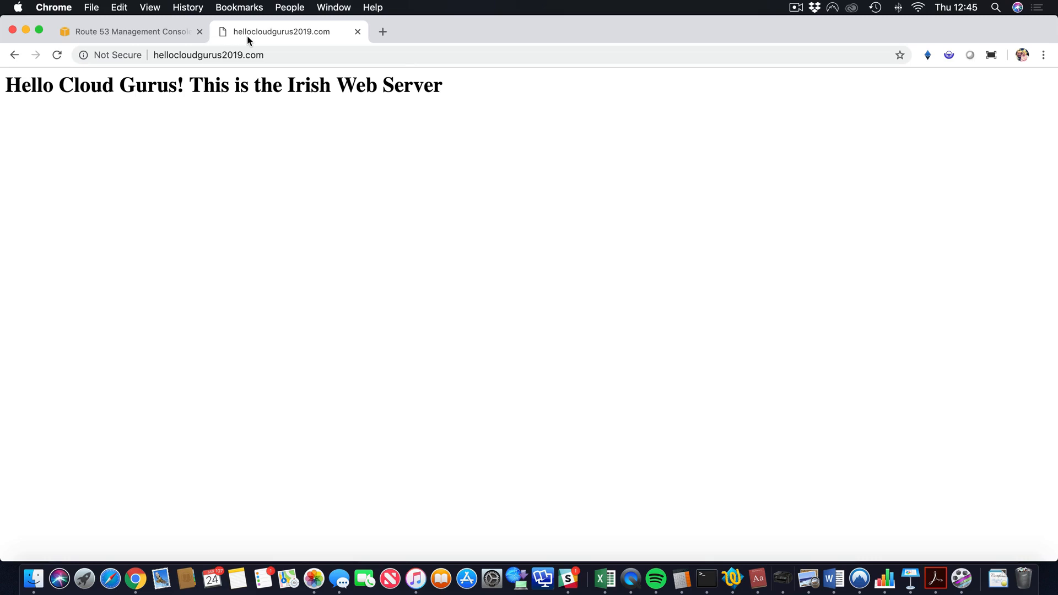
{"action": "left_click", "coordinate": [169, 30]}
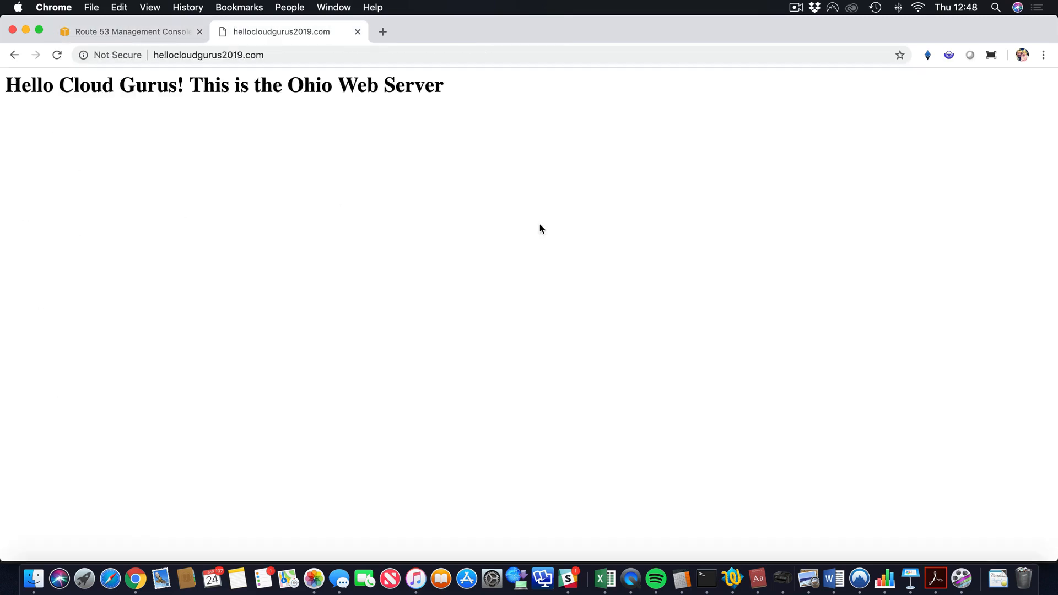
{"action": "key", "text": "super+r"}
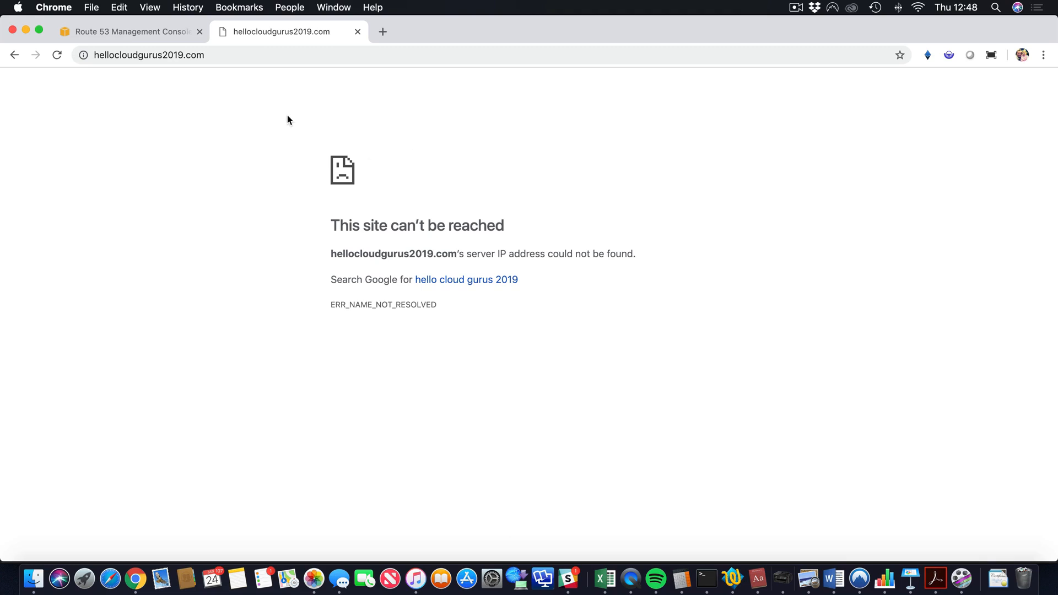
Start a new A record set with 52.65.15.145, 3.16.216.42 and 52.48.255.47 as values and Weighted as its routing policy
{"action": "left_click", "coordinate": [159, 31]}
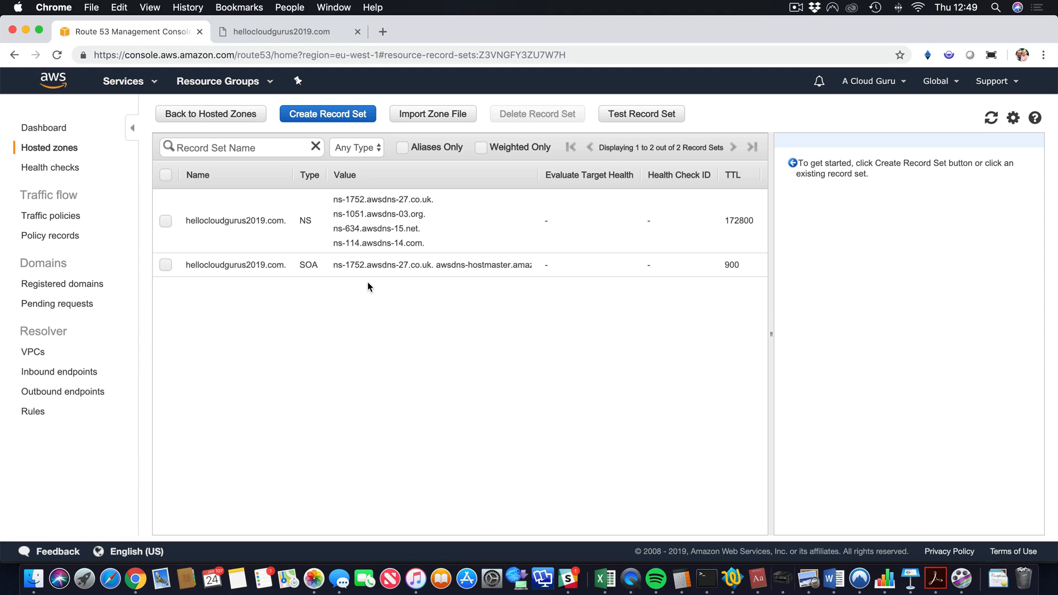
{"action": "left_click", "coordinate": [326, 116]}
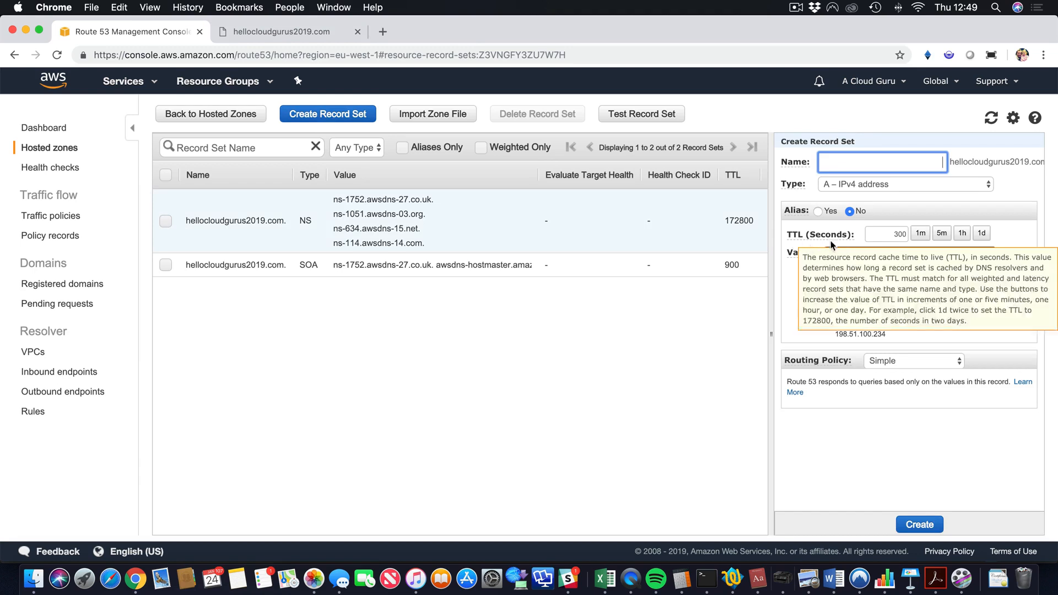
{"action": "left_click", "coordinate": [851, 268]}
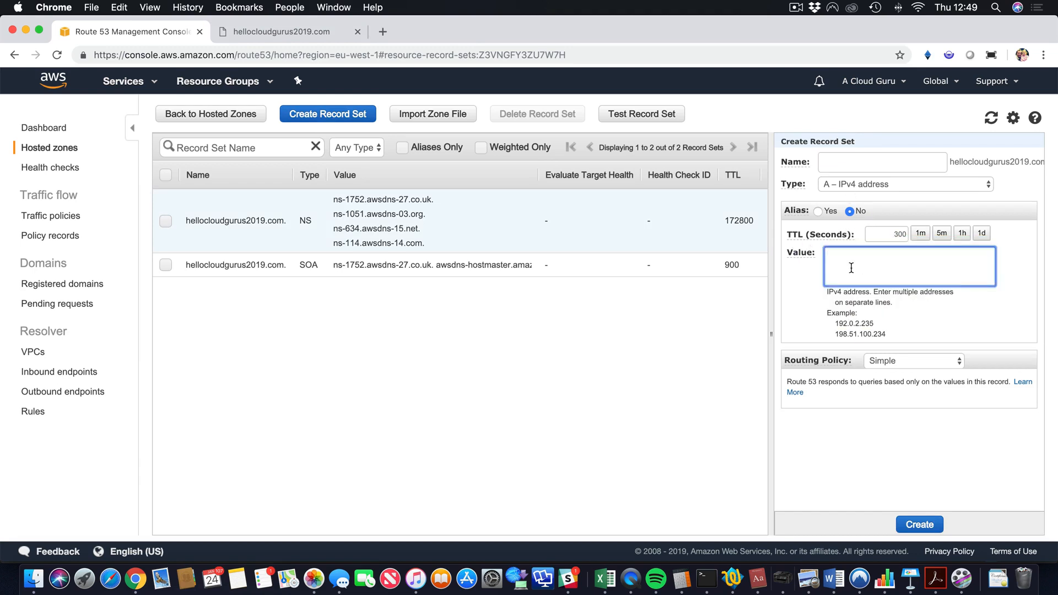
{"action": "type", "text": "52.65.15.145 3.16.216.42 52.48.255.47"}
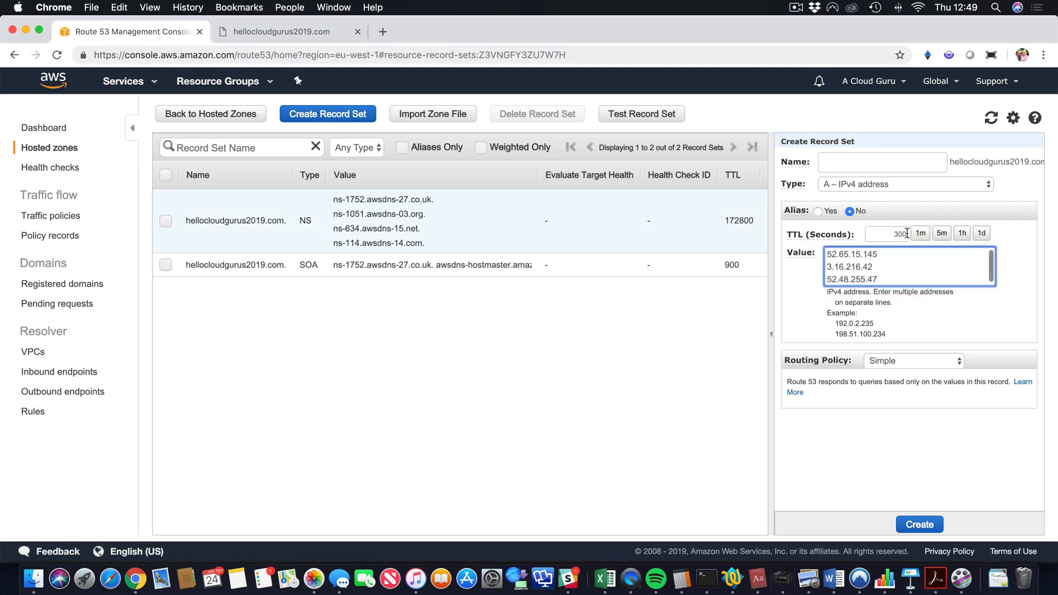
{"action": "left_click", "coordinate": [914, 360]}
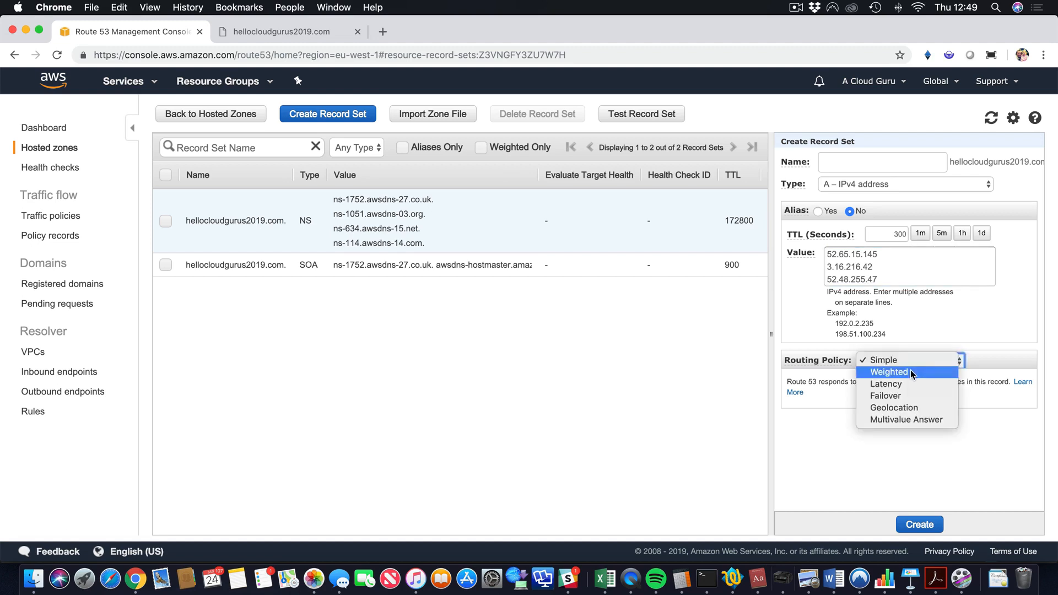
{"action": "left_click", "coordinate": [911, 373]}
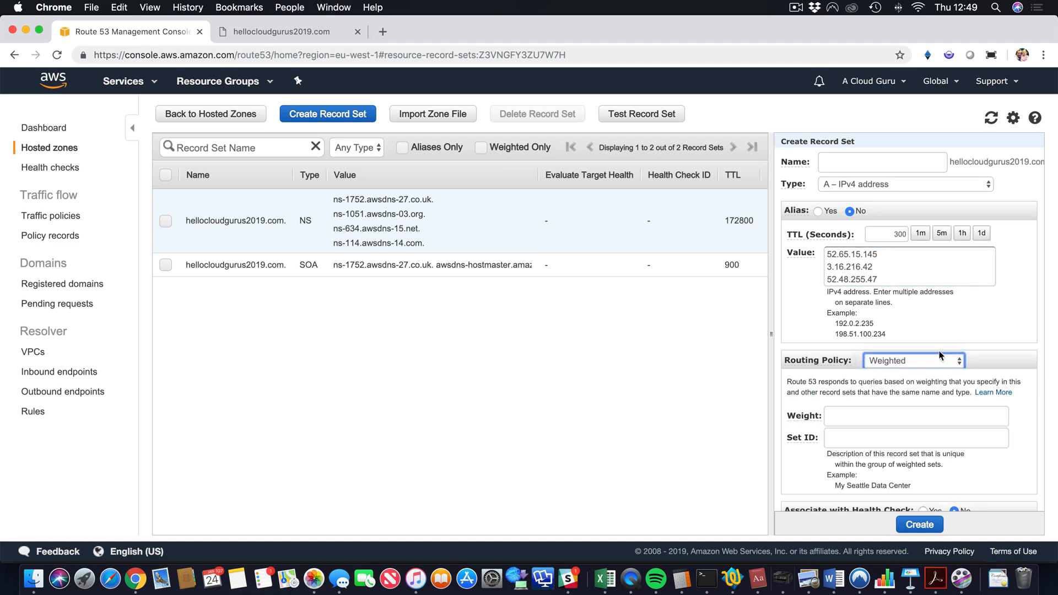
{"action": "scroll", "coordinate": [959, 336], "scroll_direction": "down", "scroll_amount": 1}
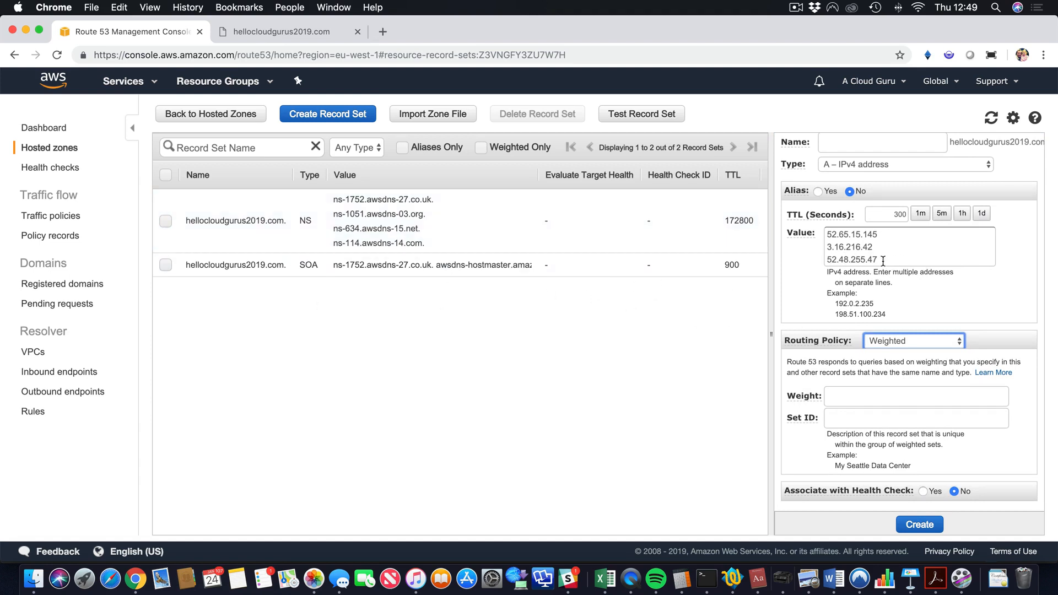
Copy 3.16.216.42 and 52.48.255.47 from the record value and remove them, keeping only 52.65.15.145
{"action": "left_click_drag", "start_coordinate": [880, 261], "coordinate": [821, 250]}
{"action": "key", "text": "super+c"}
{"action": "key", "text": "BackSpace"}
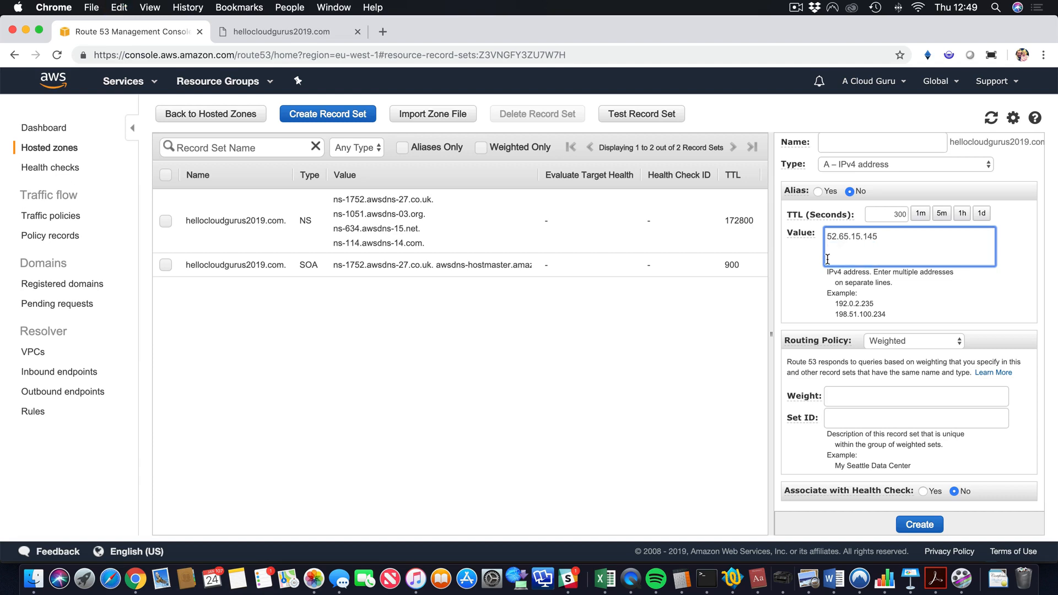
{"action": "key", "text": "BackSpace"}
Give the weighted record a weight of 20 and the Set ID Sydney, and create the record set
{"action": "left_click", "coordinate": [864, 397]}
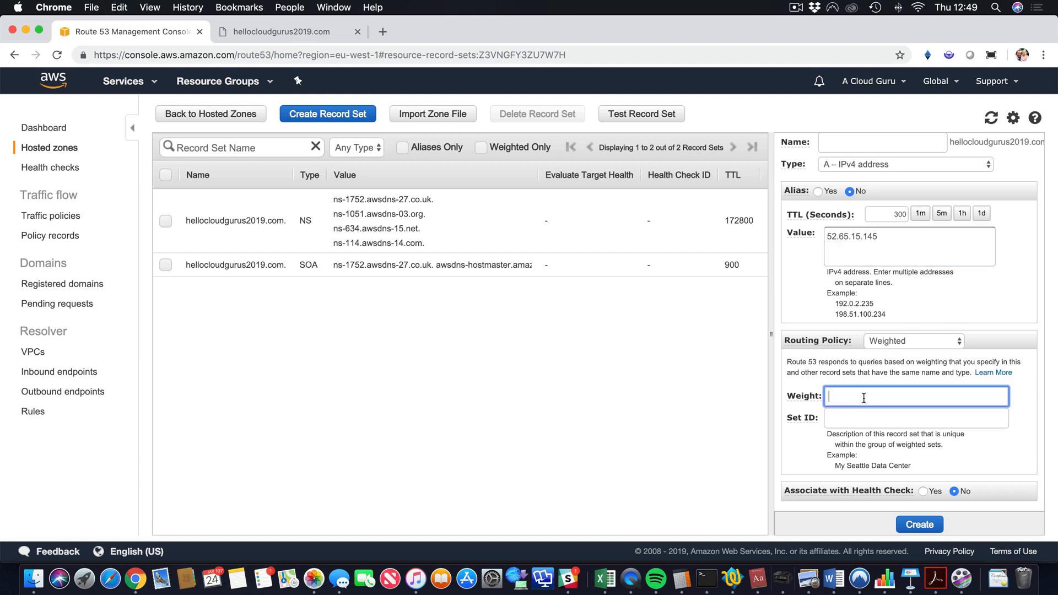
{"action": "type", "text": "20"}
{"action": "left_click", "coordinate": [919, 526]}
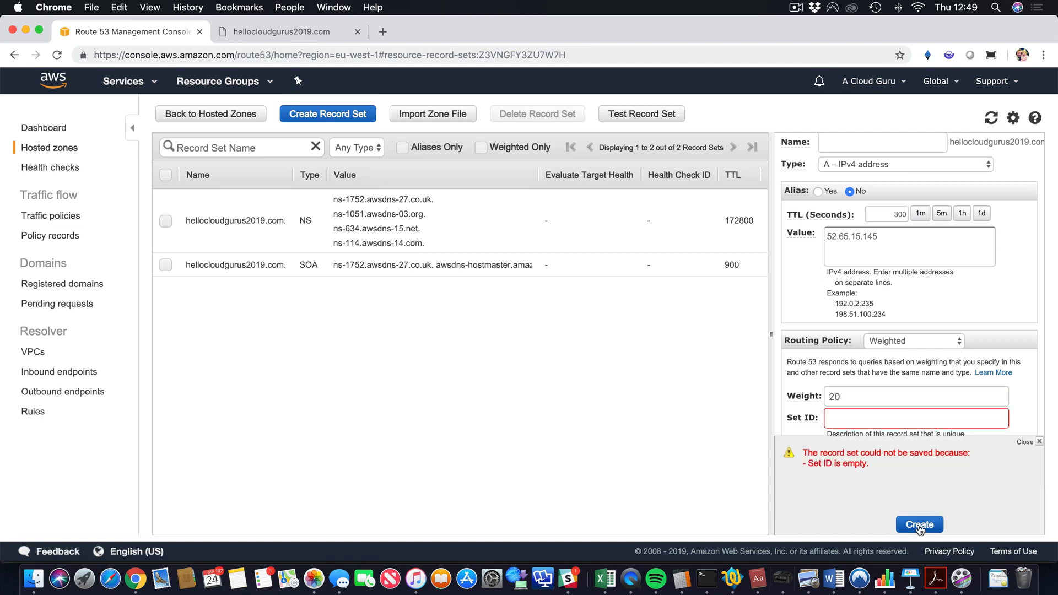
{"action": "left_click", "coordinate": [1040, 441]}
{"action": "left_click", "coordinate": [860, 424]}
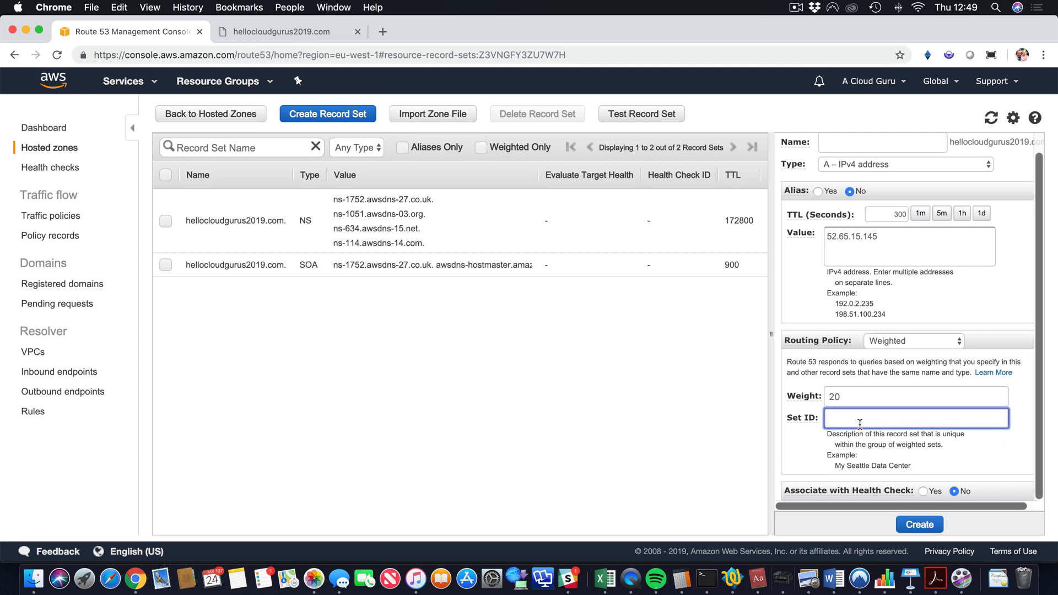
{"action": "type", "text": "Sydney"}
{"action": "left_click", "coordinate": [919, 527]}
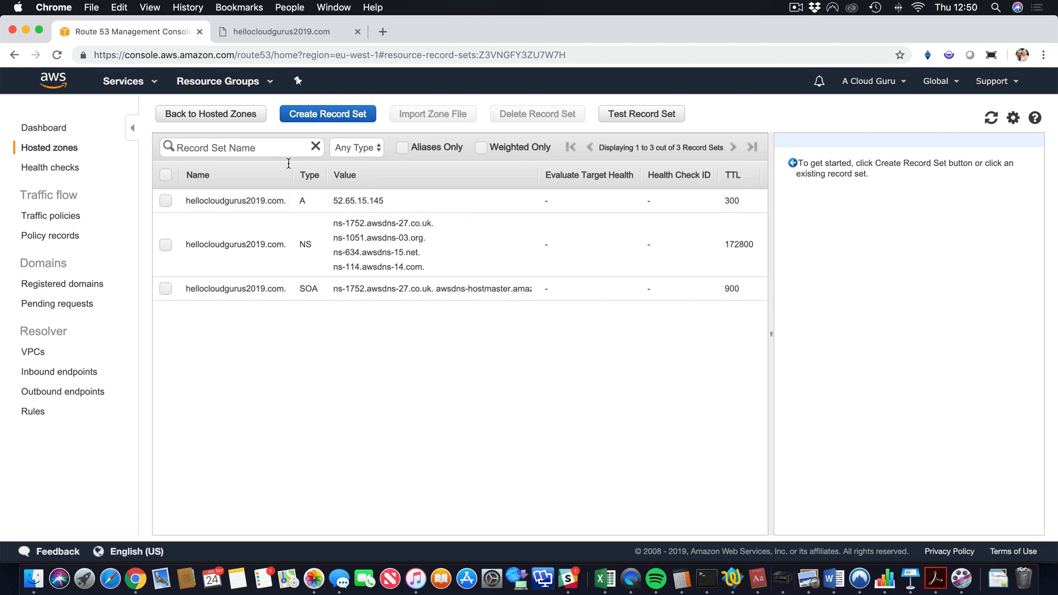
Set the TTL of the 52.65.15.145 A record to 60 seconds and save the record set
{"action": "left_click", "coordinate": [166, 201]}
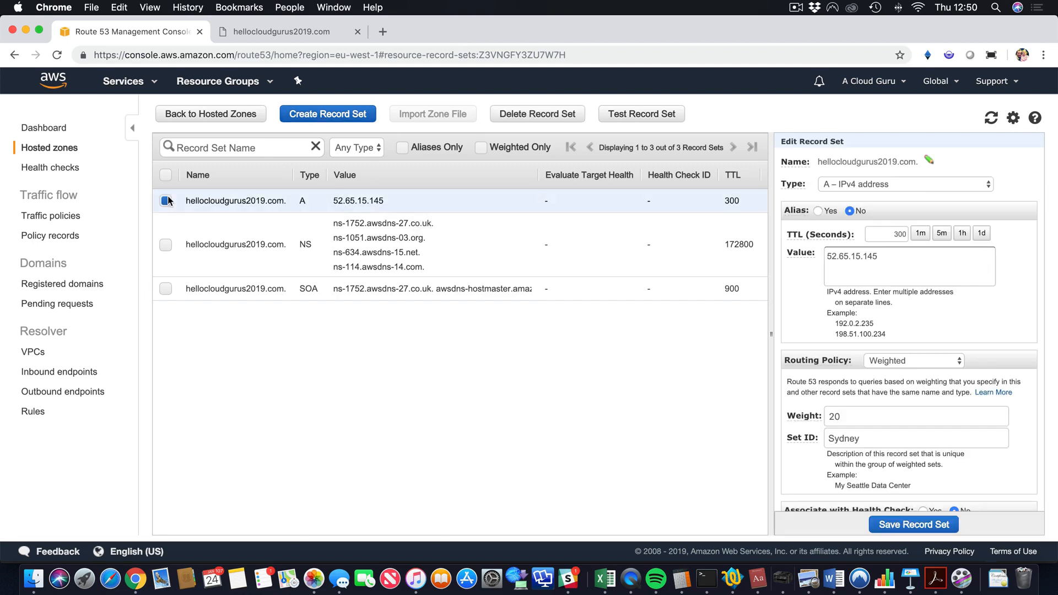
{"action": "left_click", "coordinate": [921, 233]}
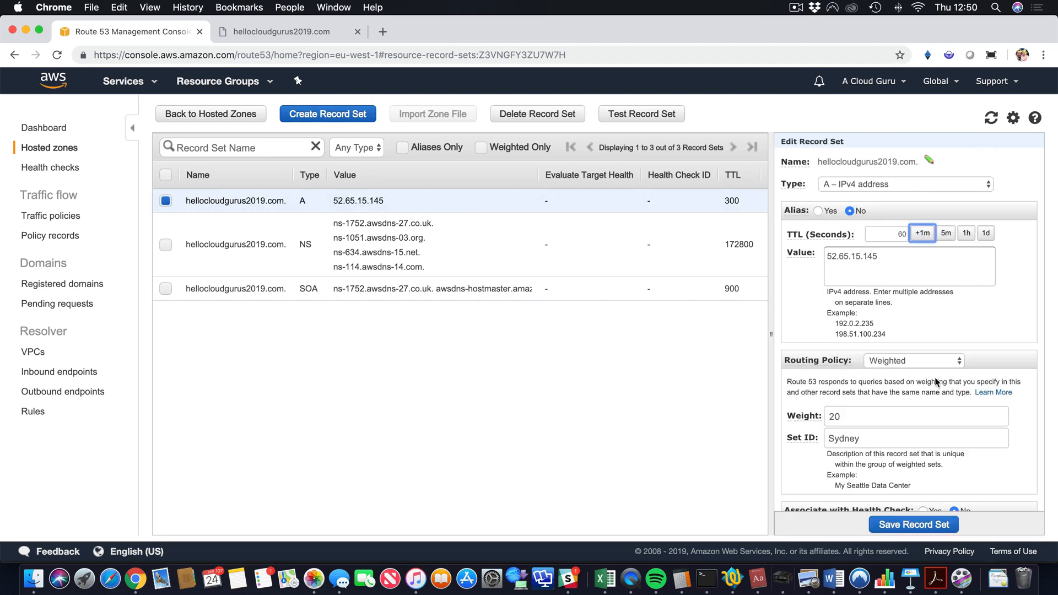
{"action": "left_click", "coordinate": [922, 525]}
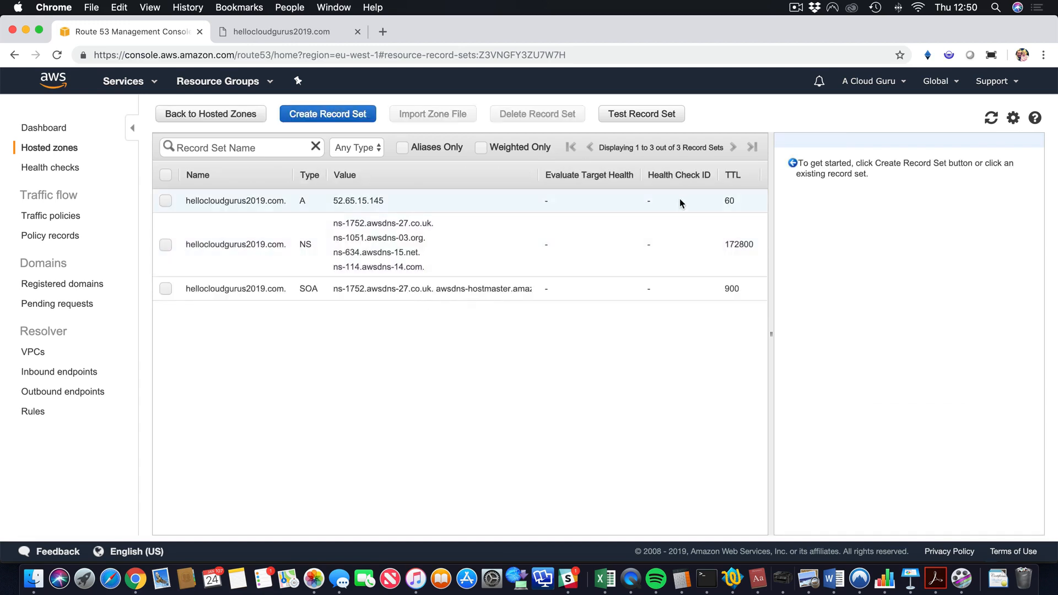
Start another A record set from the copied addresses, copy 52.48.255.47 out of it and keep only 3.16.216.42 as value
{"action": "left_click", "coordinate": [334, 114]}
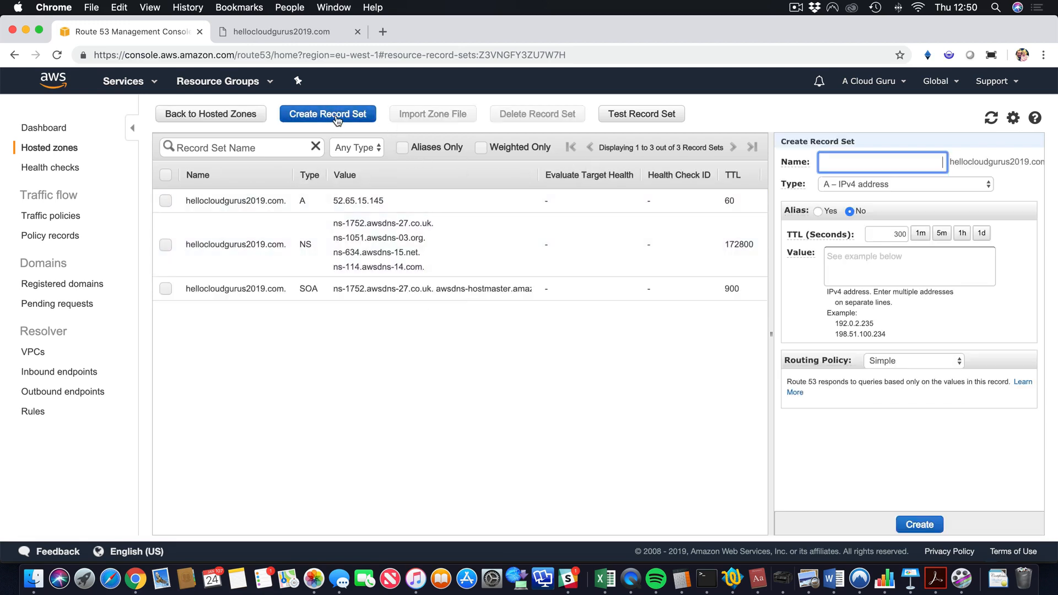
{"action": "left_click", "coordinate": [868, 252]}
{"action": "key", "text": "super+v"}
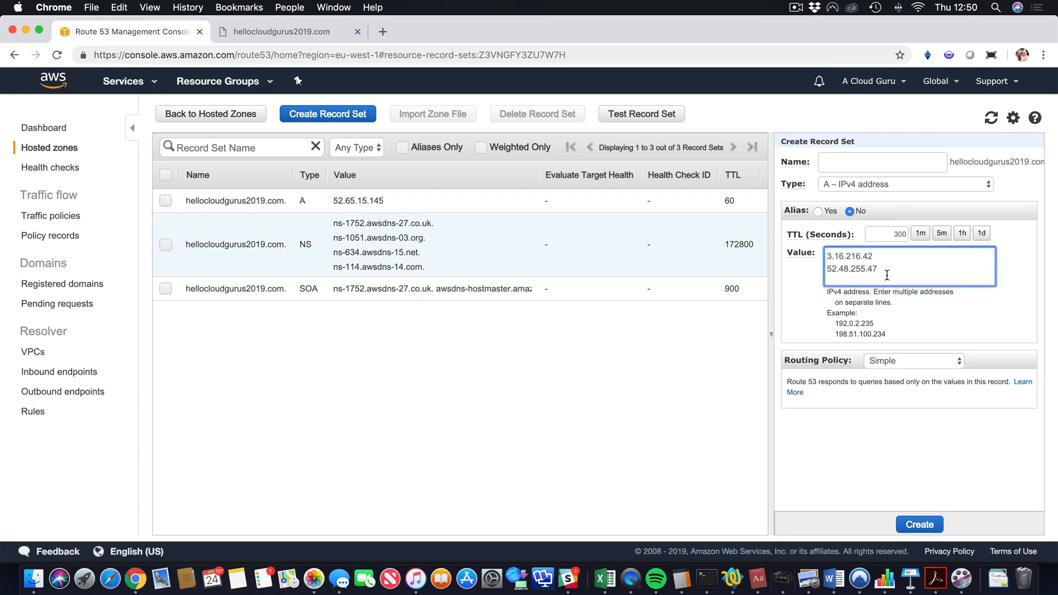
{"action": "left_click_drag", "start_coordinate": [880, 269], "coordinate": [821, 272]}
{"action": "key", "text": "super+c"}
{"action": "key", "text": "BackSpace"}
Set the routing policy to Weighted with weight 30 and Set ID Ohio, and create the record set
{"action": "left_click", "coordinate": [891, 363]}
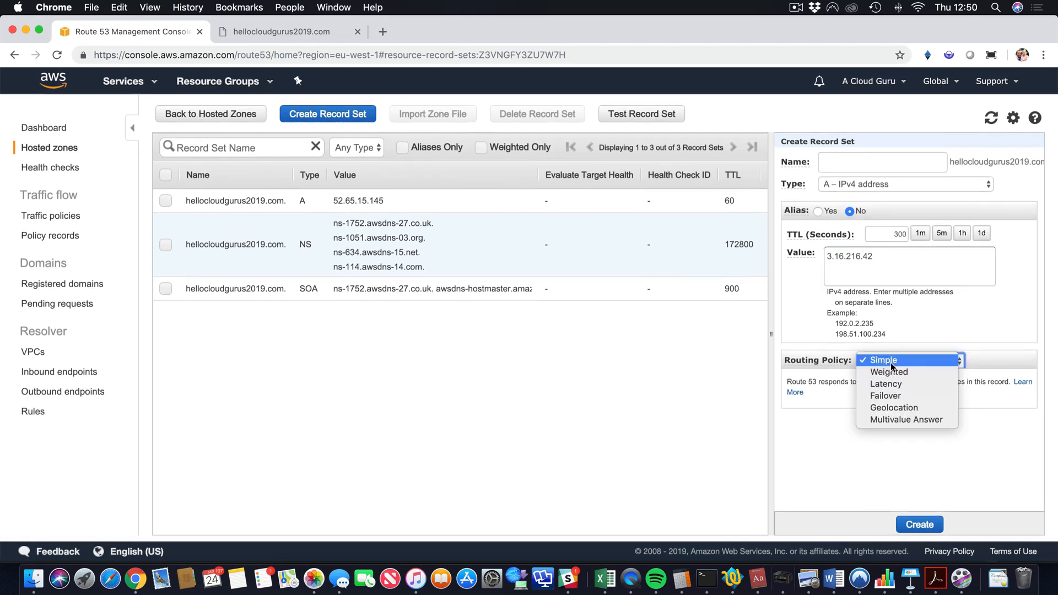
{"action": "left_click", "coordinate": [893, 373]}
{"action": "left_click", "coordinate": [844, 420]}
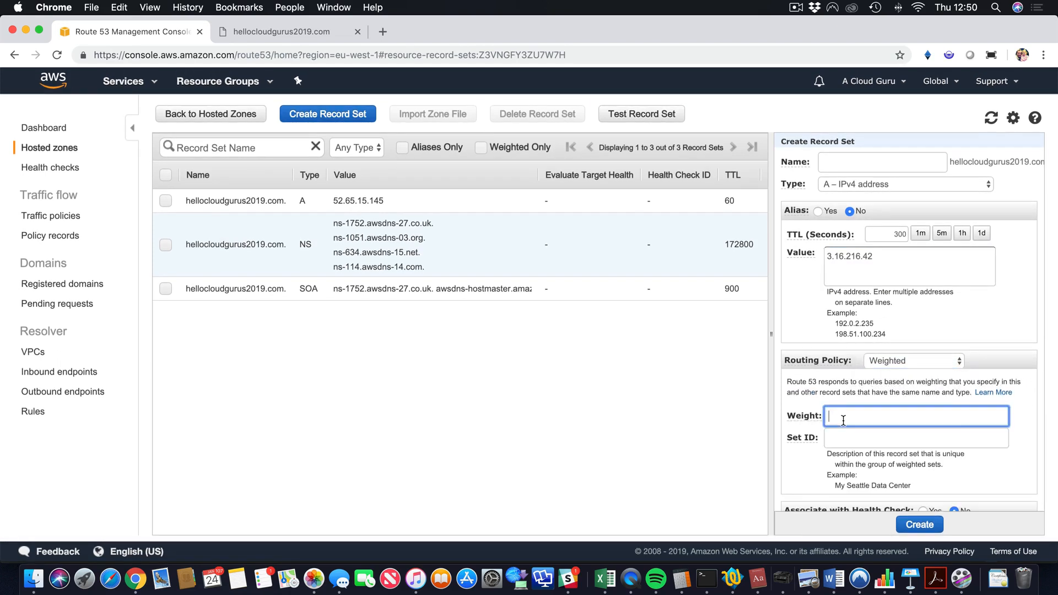
{"action": "type", "text": "30"}
{"action": "left_click", "coordinate": [853, 451]}
{"action": "left_click", "coordinate": [856, 443]}
{"action": "type", "text": "Ohio"}
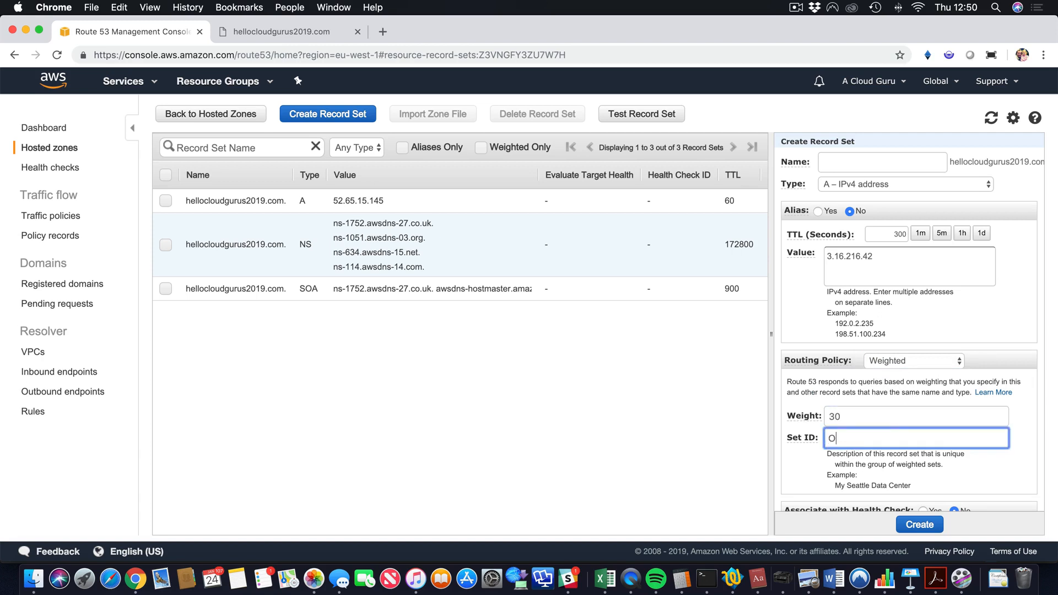
{"action": "left_click", "coordinate": [925, 525]}
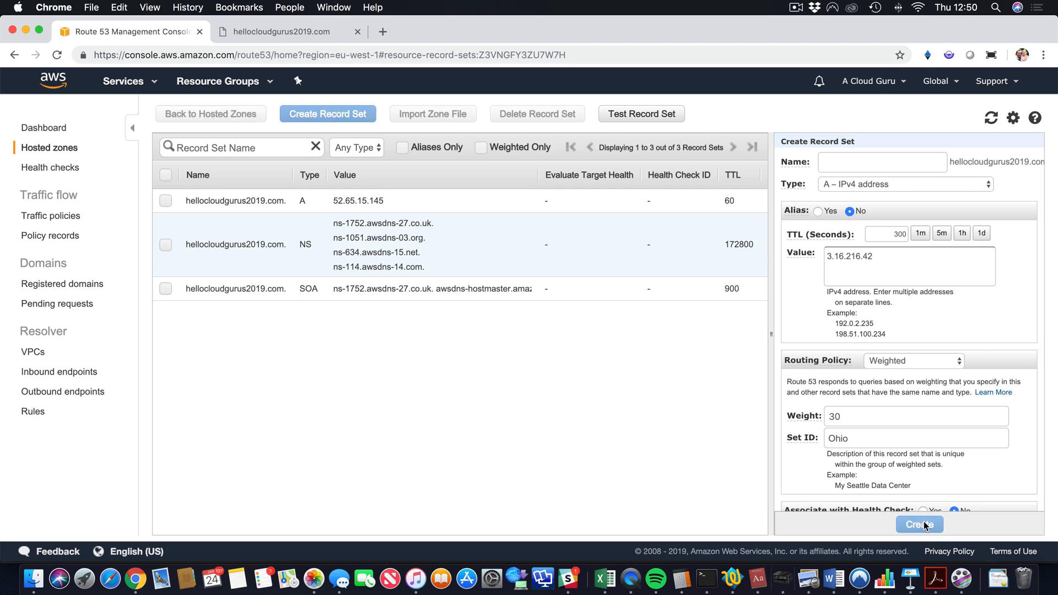
Review the TTL, weight and Set ID columns of the weighted A records in the record set list
{"action": "scroll", "coordinate": [643, 254], "scroll_direction": "right", "scroll_amount": 5}
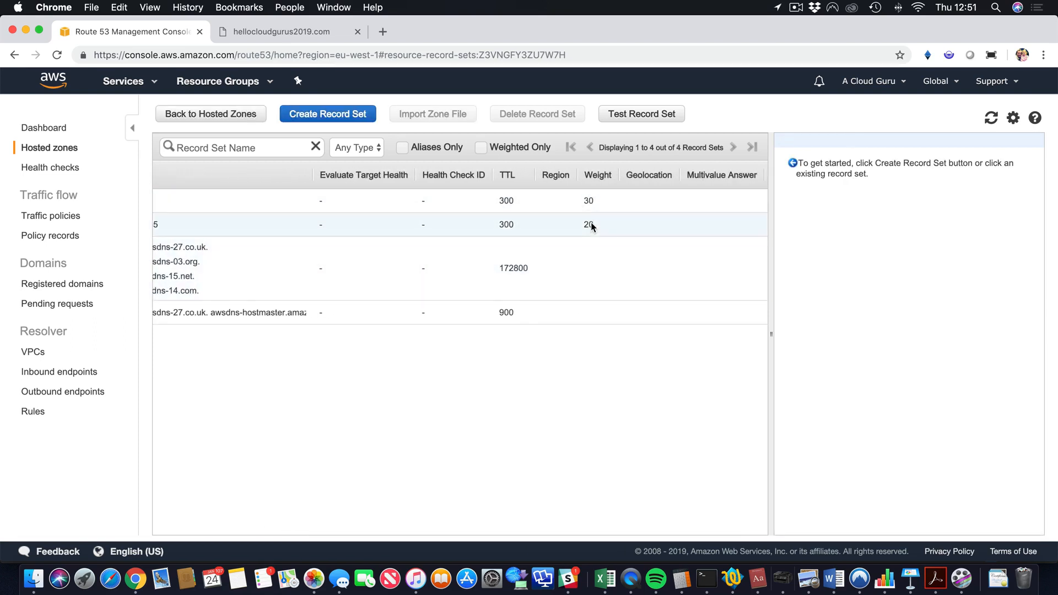
{"action": "scroll", "coordinate": [591, 223], "scroll_direction": "left", "scroll_amount": 2}
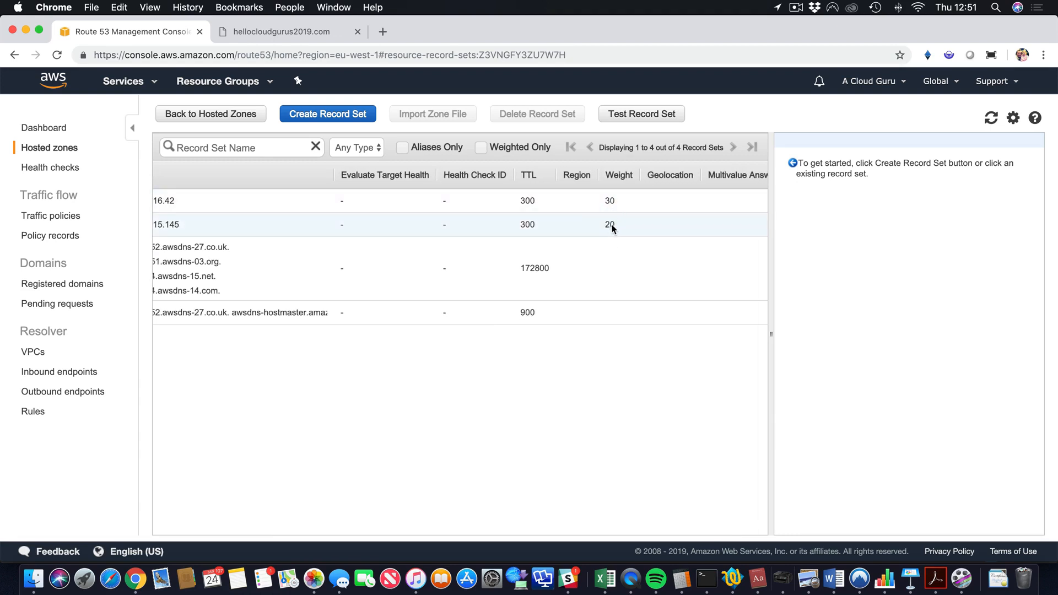
{"action": "scroll", "coordinate": [613, 228], "scroll_direction": "left", "scroll_amount": 5}
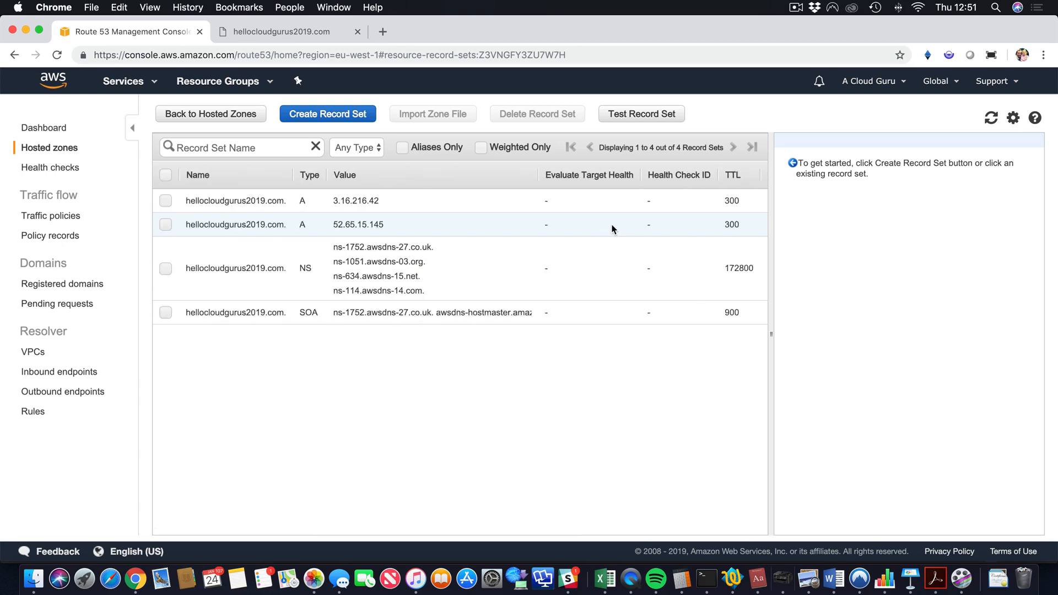
{"action": "scroll", "coordinate": [379, 218], "scroll_direction": "right", "scroll_amount": 5}
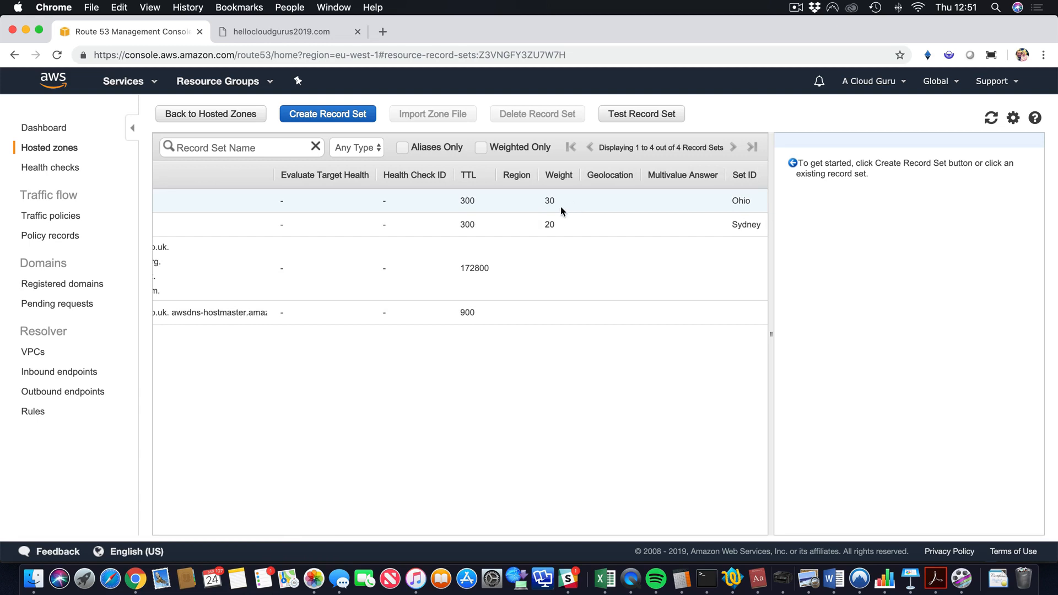
{"action": "scroll", "coordinate": [560, 207], "scroll_direction": "left", "scroll_amount": 5}
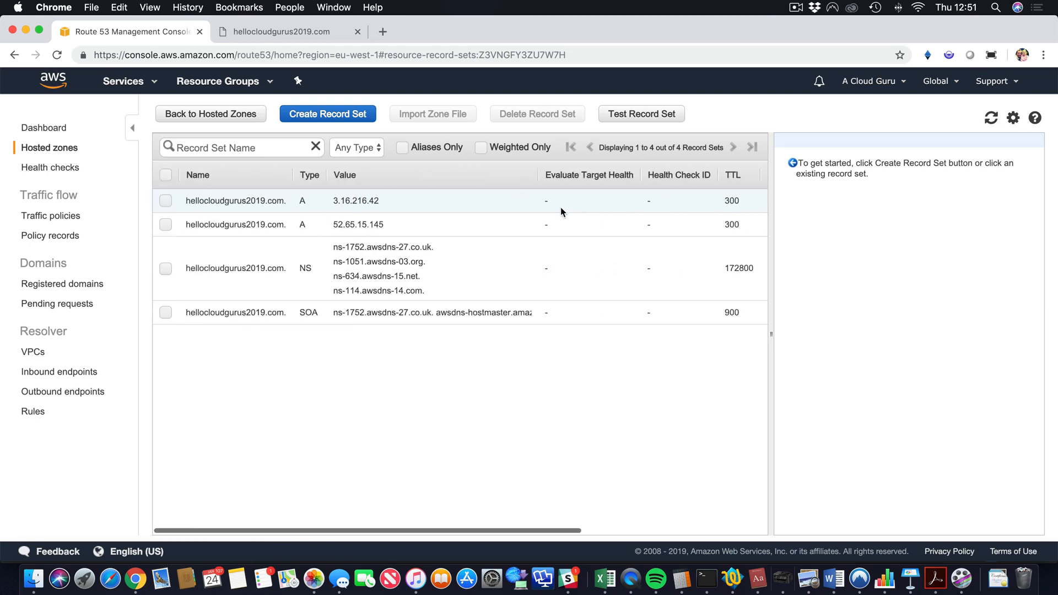
Start another A record set with the copied address 52.48.255.47 as value and a TTL of 60 seconds
{"action": "left_click", "coordinate": [309, 113]}
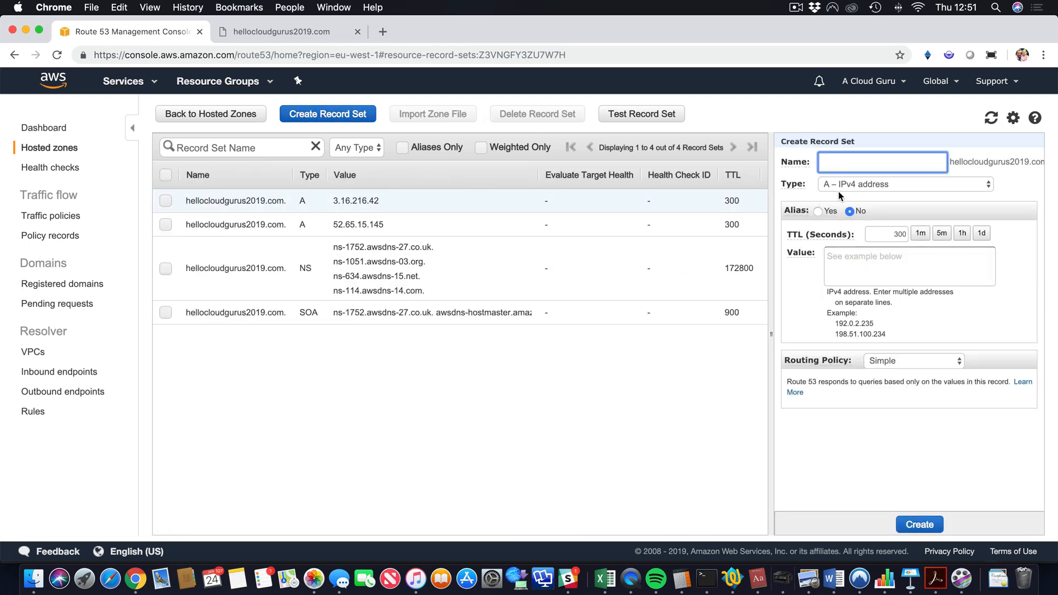
{"action": "left_click", "coordinate": [844, 255]}
{"action": "key", "text": "super+v"}
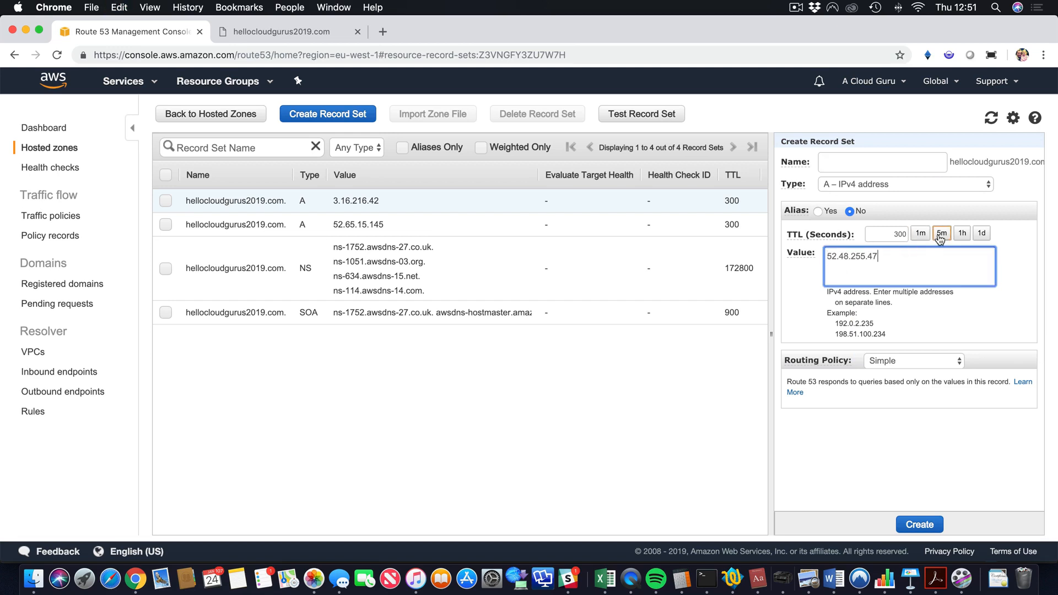
{"action": "left_click", "coordinate": [921, 233]}
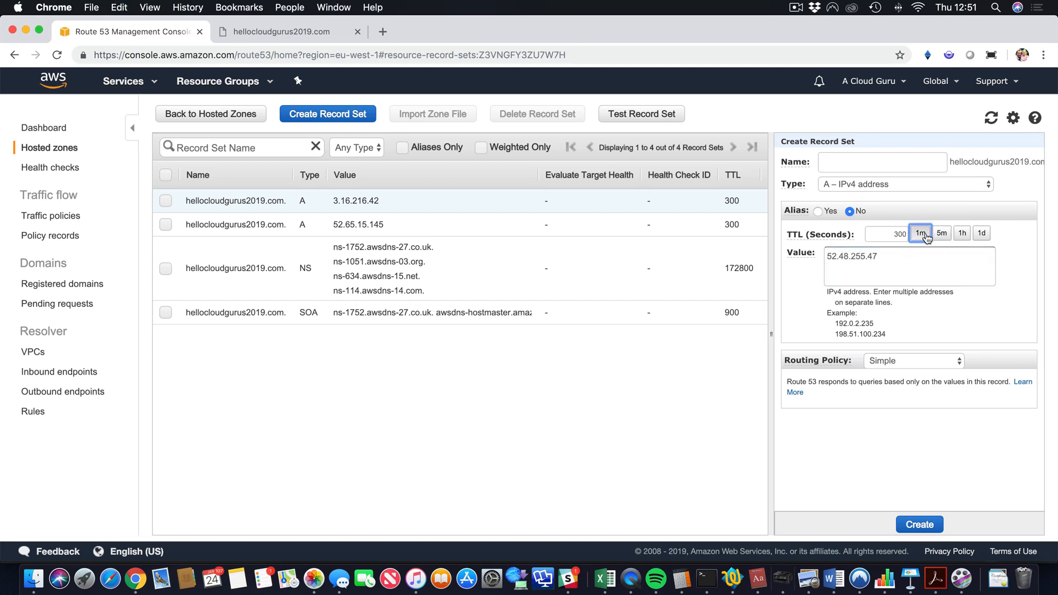
Set the routing policy to Weighted with weight 50 and Set ID Ireland, and create the record set
{"action": "left_click", "coordinate": [908, 360]}
{"action": "left_click", "coordinate": [904, 373]}
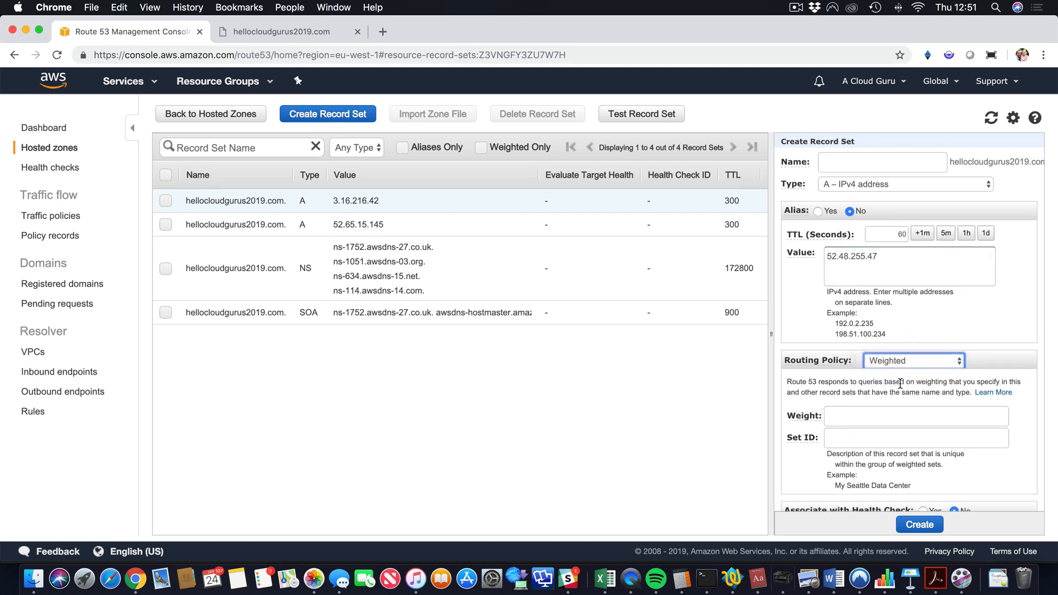
{"action": "left_click", "coordinate": [868, 414]}
{"action": "type", "text": "50"}
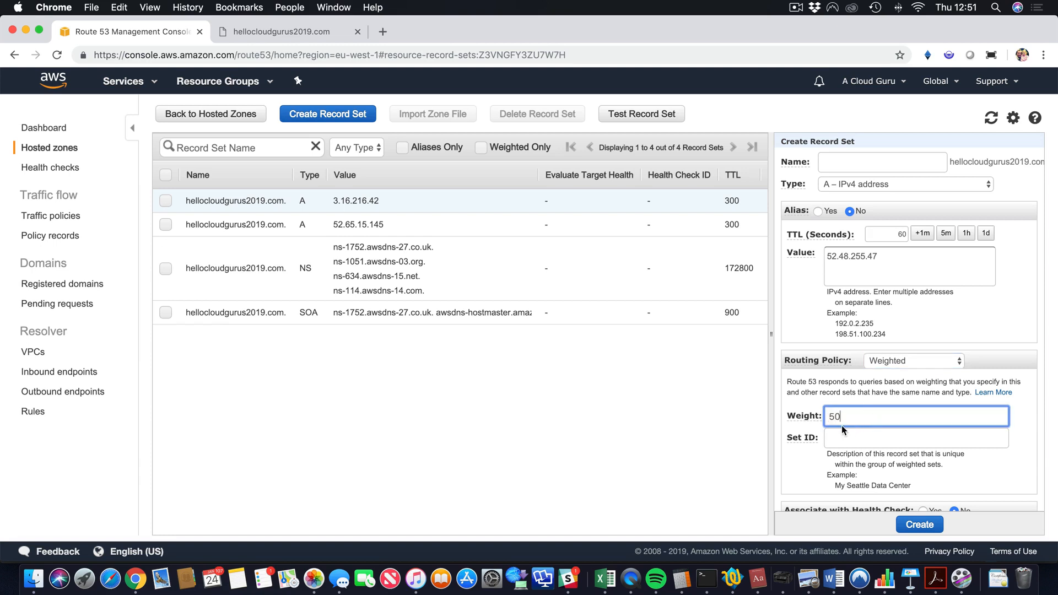
{"action": "left_click", "coordinate": [866, 440]}
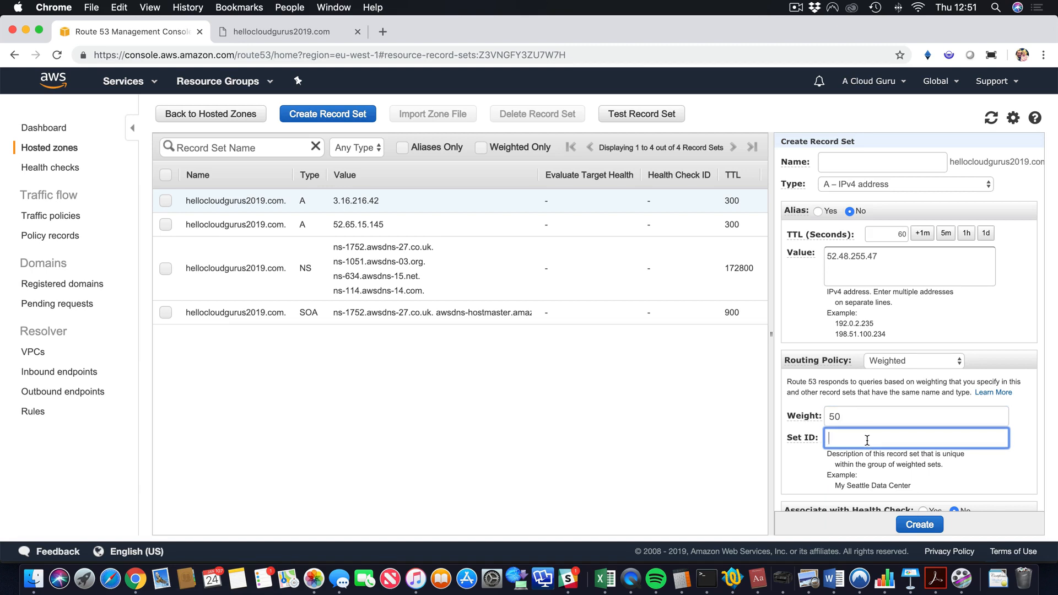
{"action": "type", "text": "Ireland"}
{"action": "left_click", "coordinate": [931, 523]}
Check the addresses and weights of the three weighted records, and reload hellocloudgurus2019.com to test which web server answers
{"action": "scroll", "coordinate": [693, 245], "scroll_direction": "right", "scroll_amount": 5}
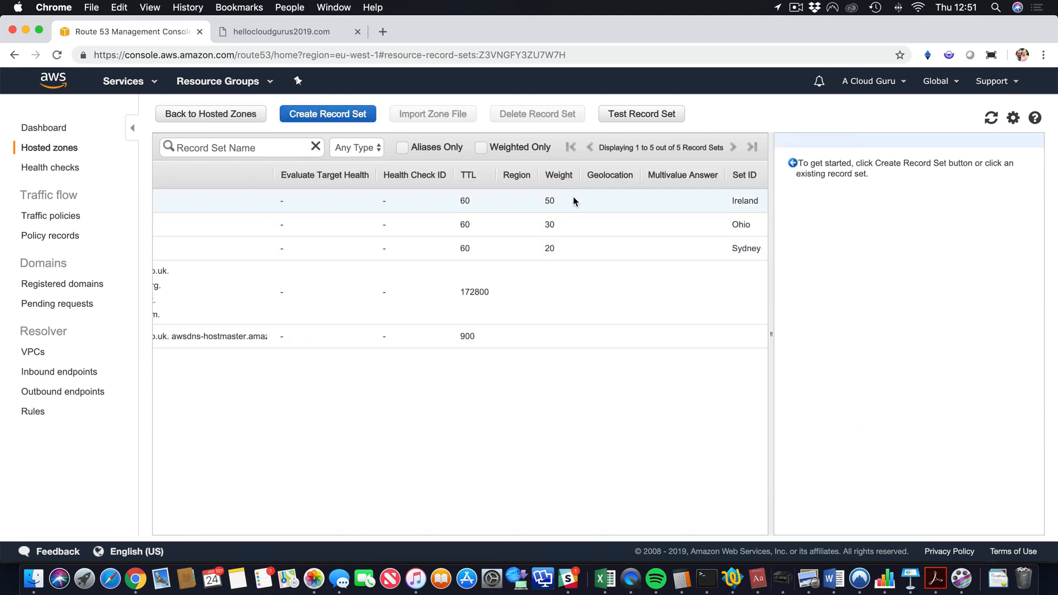
{"action": "scroll", "coordinate": [550, 227], "scroll_direction": "left", "scroll_amount": 5}
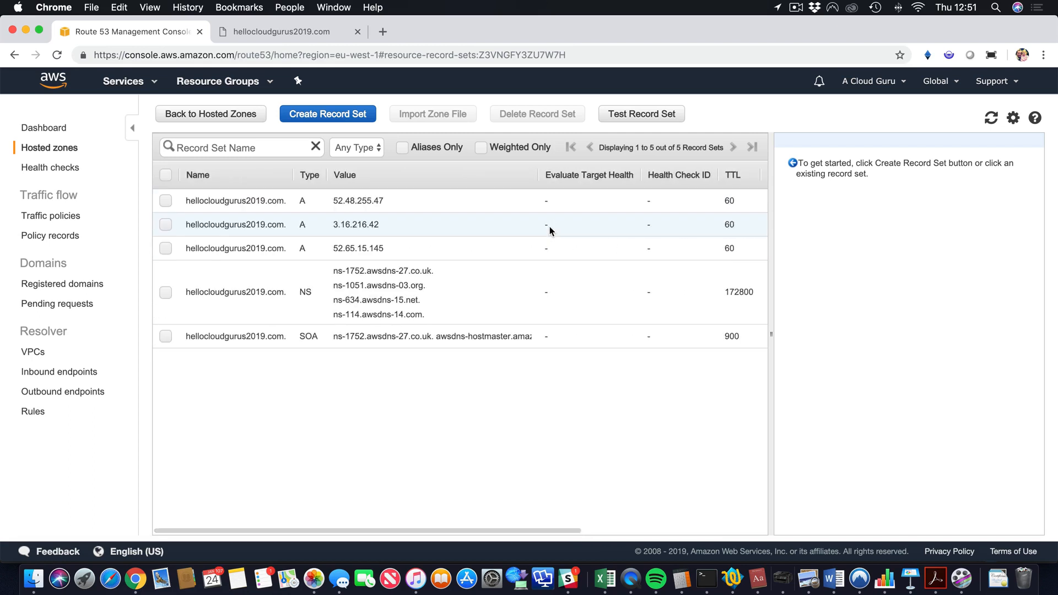
{"action": "scroll", "coordinate": [607, 234], "scroll_direction": "right", "scroll_amount": 5}
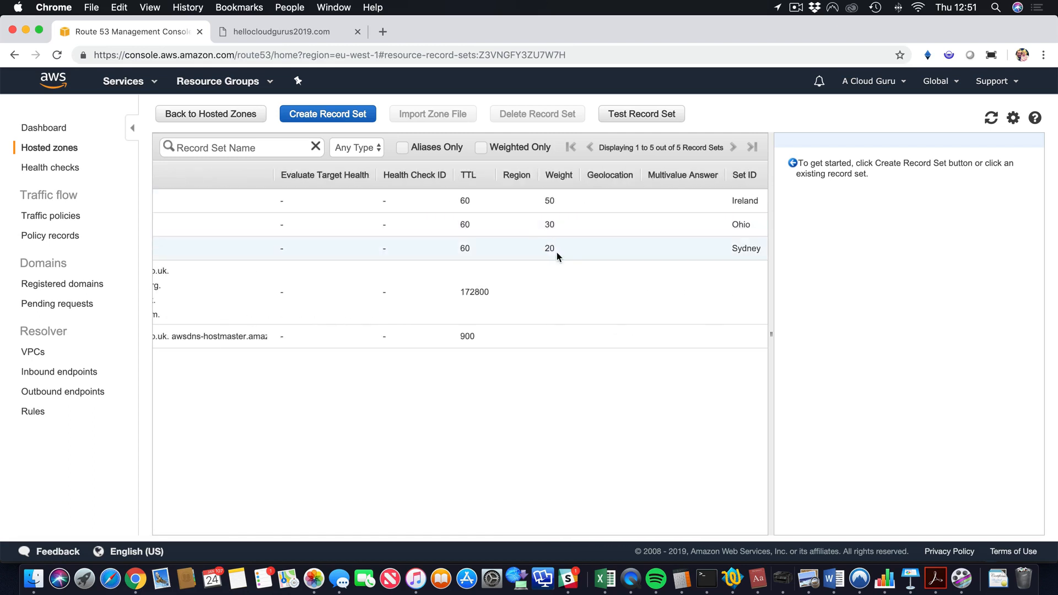
{"action": "left_click", "coordinate": [313, 31]}
{"action": "key", "text": "super+r"}
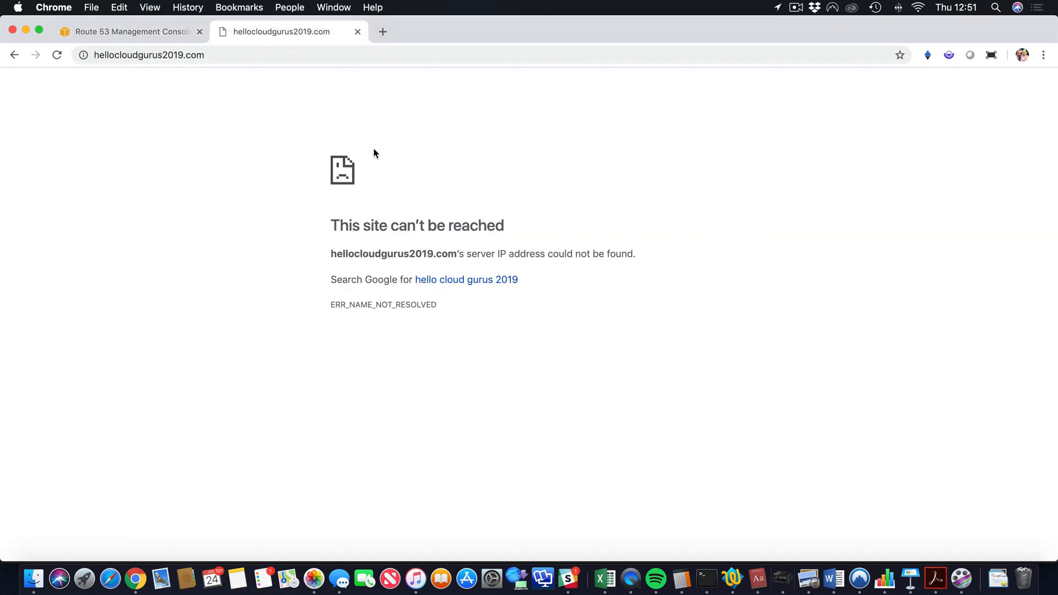
{"action": "key", "text": "super+r"}
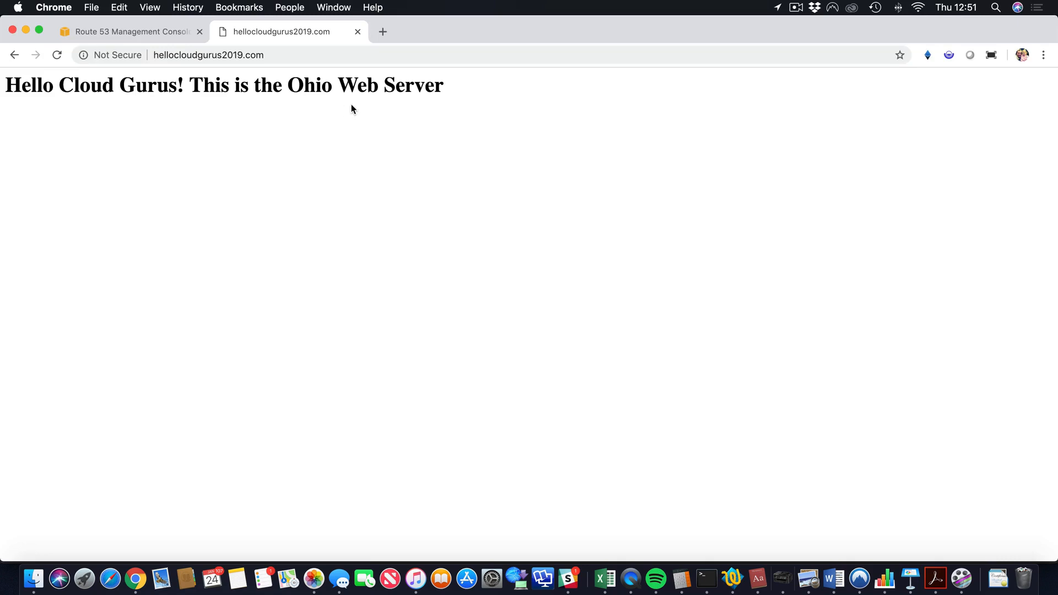
Return to the Route 53 record set list and compare the weights and Set IDs of the A records
{"action": "left_click", "coordinate": [141, 31]}
{"action": "scroll", "coordinate": [415, 218], "scroll_direction": "left", "scroll_amount": 5}
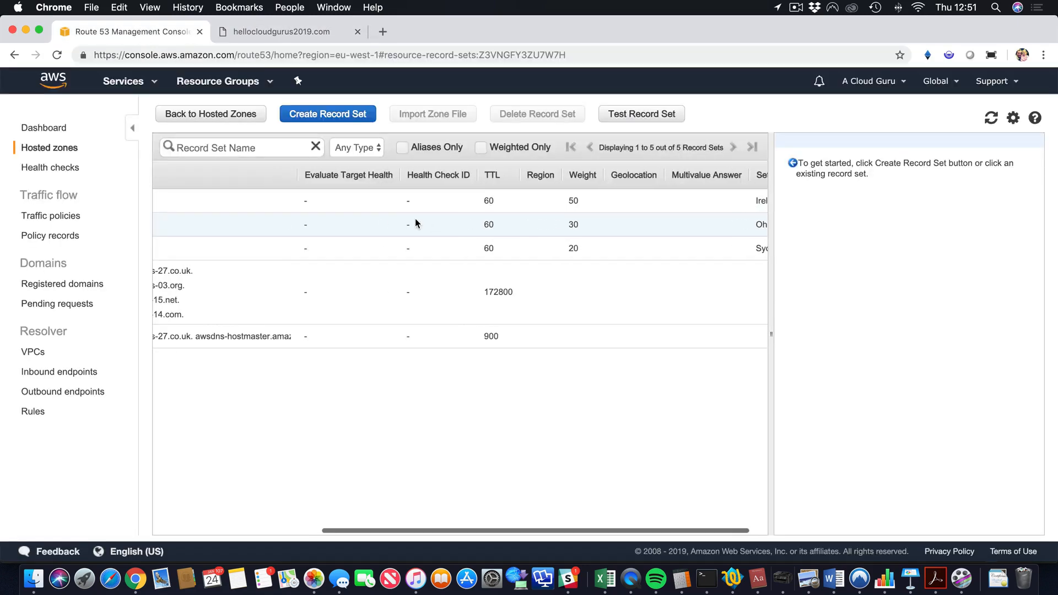
{"action": "scroll", "coordinate": [415, 219], "scroll_direction": "right", "scroll_amount": 5}
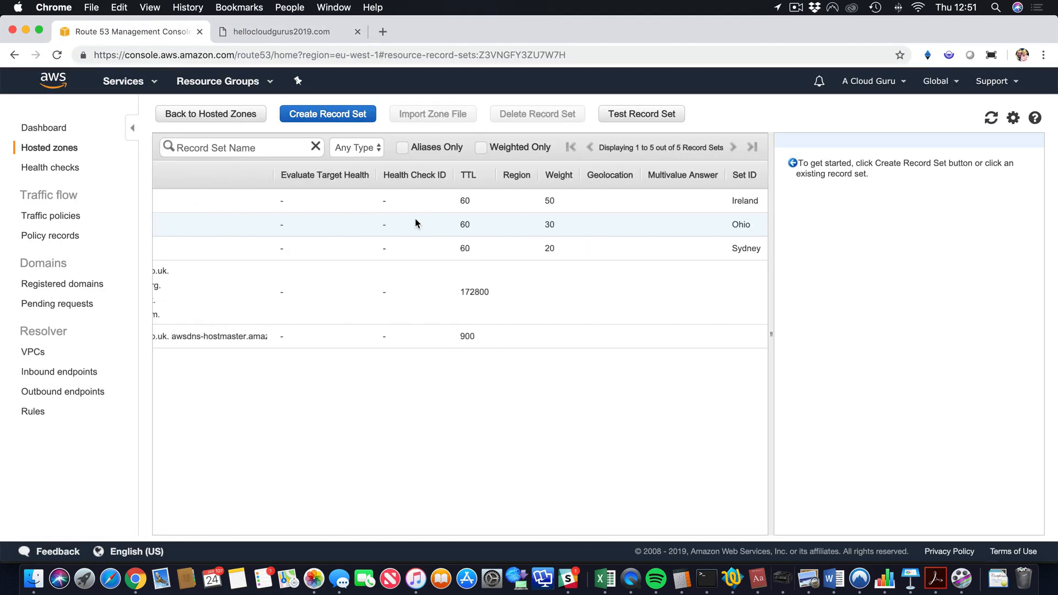
{"action": "scroll", "coordinate": [415, 223], "scroll_direction": "left", "scroll_amount": 5}
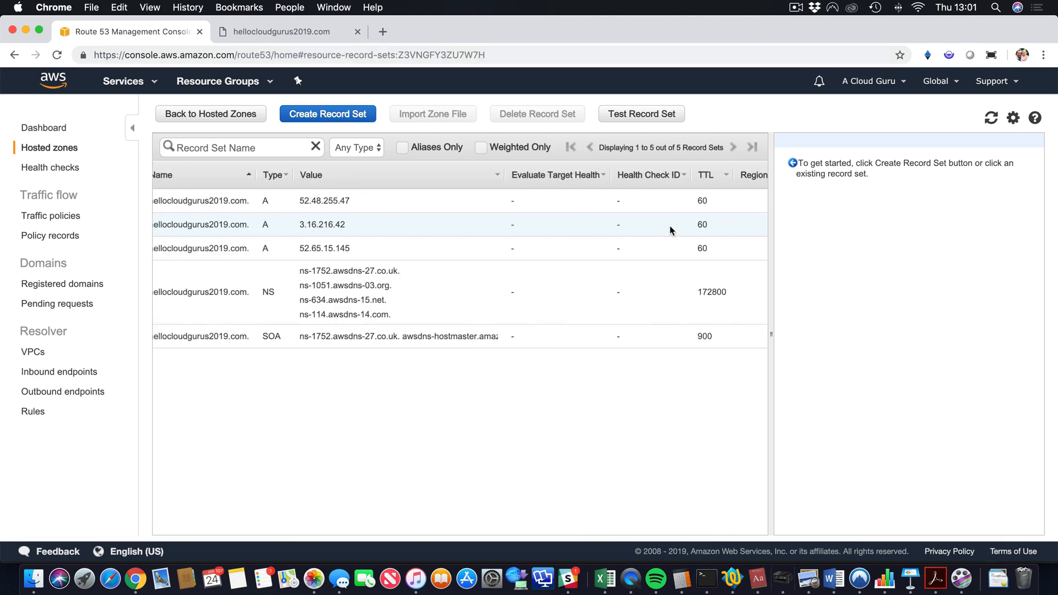
Open the weighted Ireland record set and try to associate it with a health check
{"action": "scroll", "coordinate": [671, 230], "scroll_direction": "left", "scroll_amount": 1}
{"action": "scroll", "coordinate": [670, 226], "scroll_direction": "right", "scroll_amount": 5}
{"action": "left_click", "coordinate": [649, 200]}
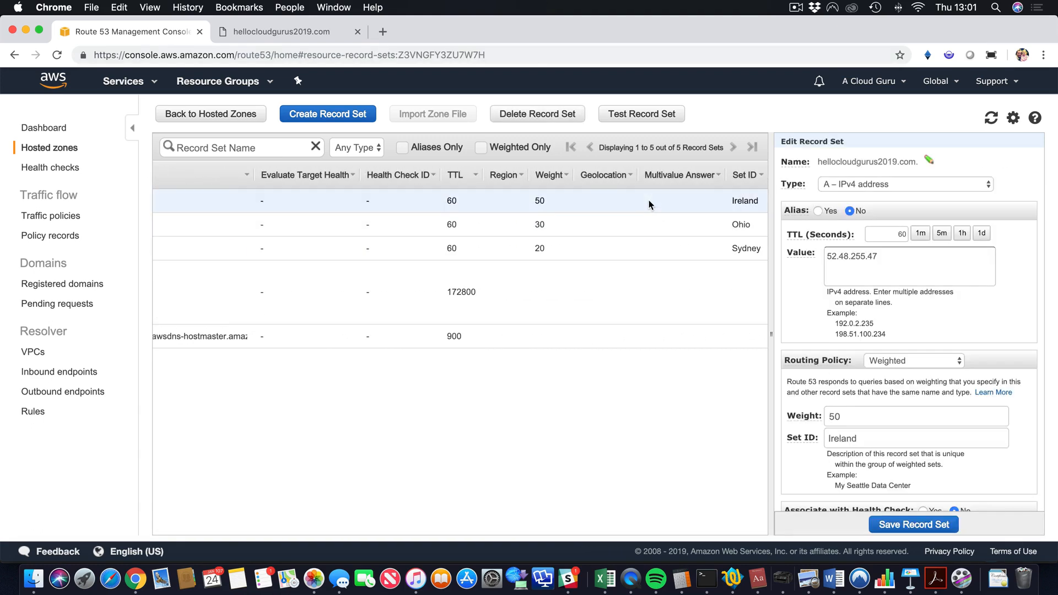
{"action": "scroll", "coordinate": [942, 413], "scroll_direction": "down", "scroll_amount": 1}
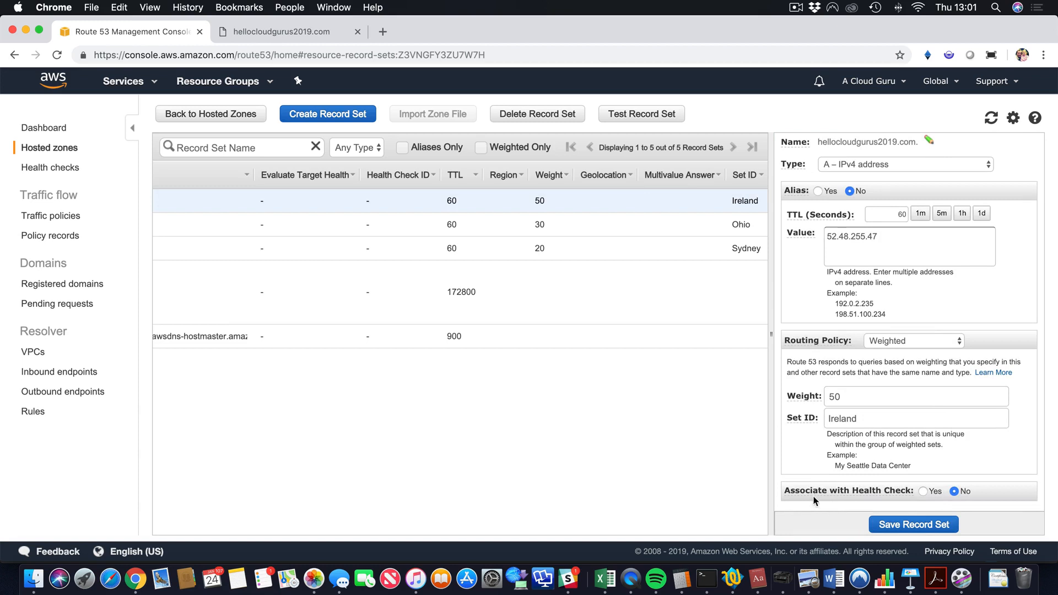
{"action": "mouse_move", "coordinate": [881, 492]}
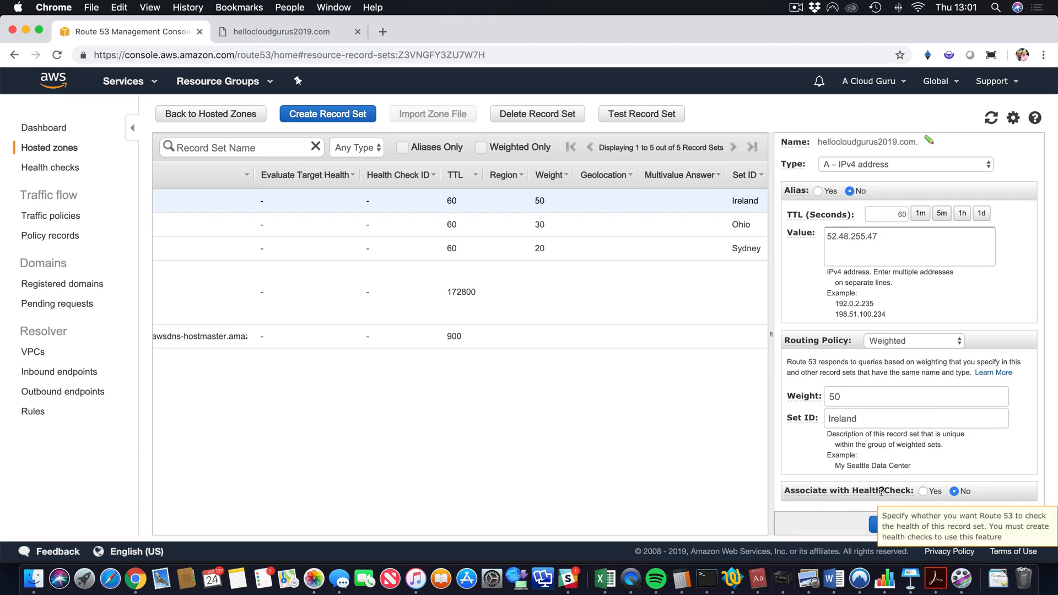
{"action": "left_click", "coordinate": [923, 491]}
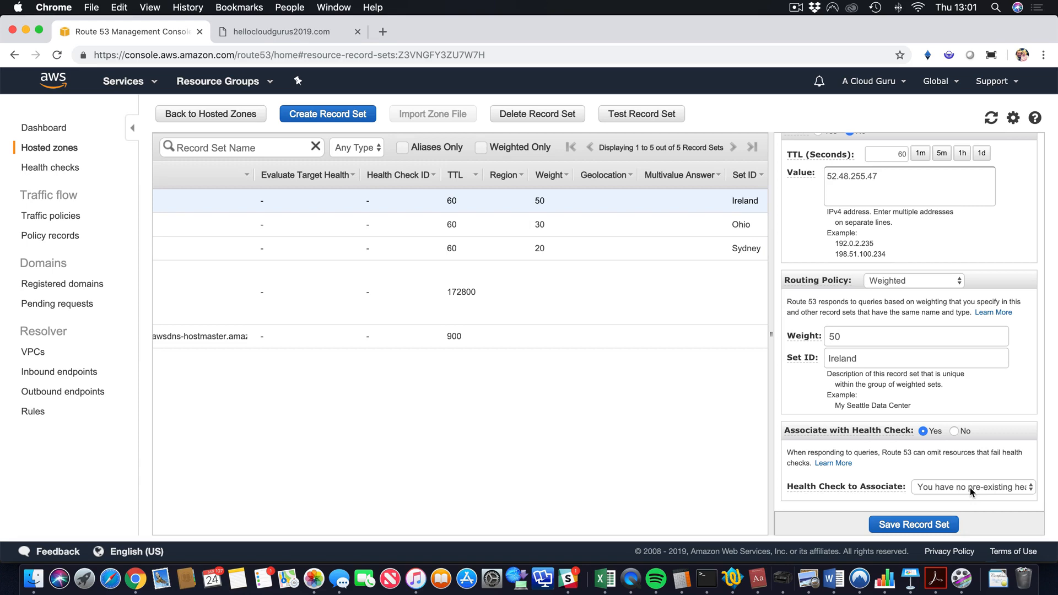
Start a new Route 53 health check and name it Sydney
{"action": "left_click", "coordinate": [72, 174]}
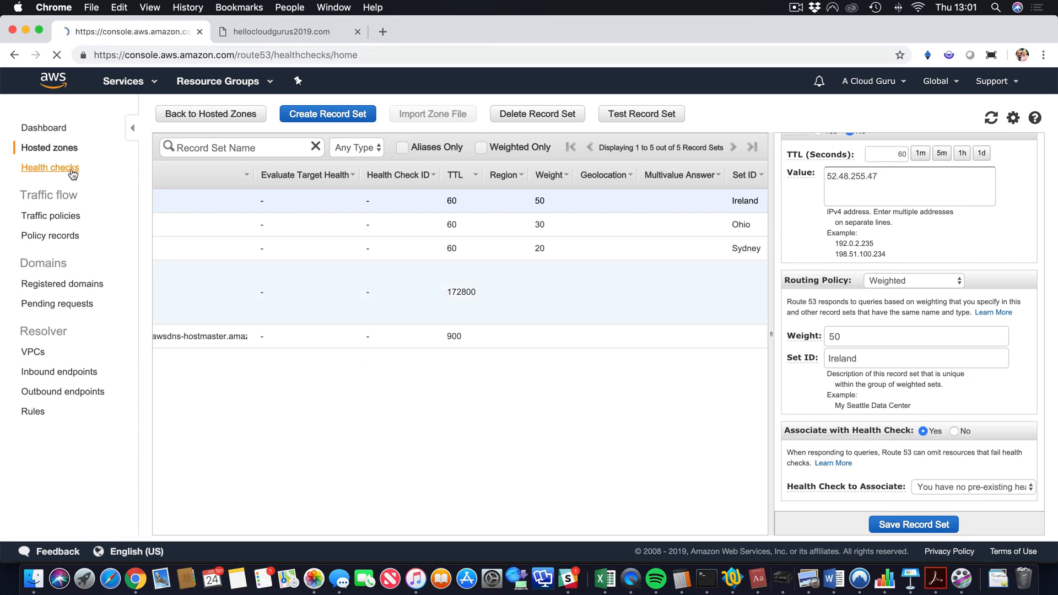
{"action": "left_click", "coordinate": [214, 198]}
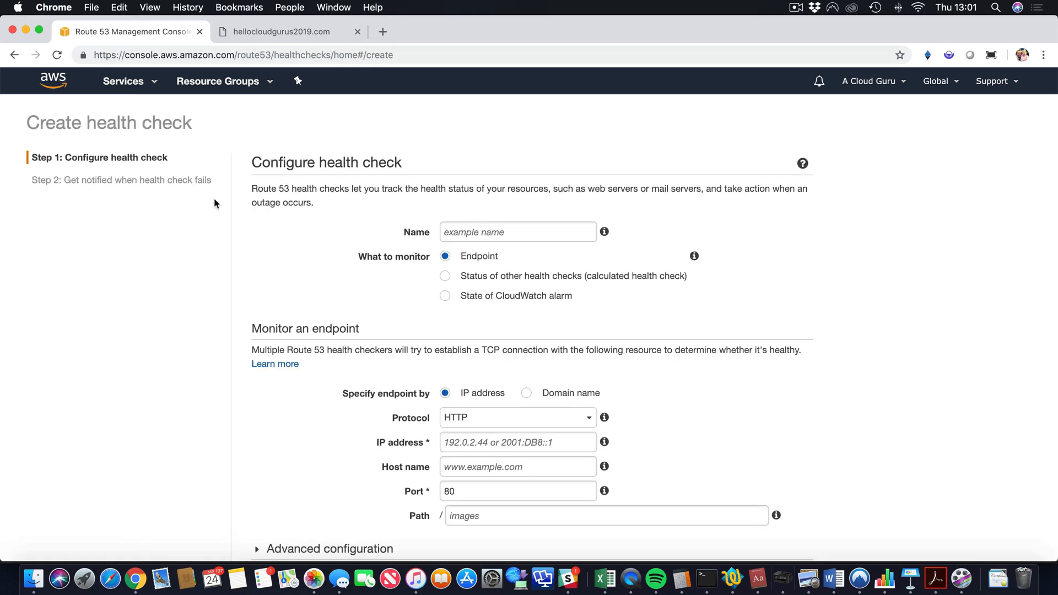
{"action": "left_click", "coordinate": [466, 228]}
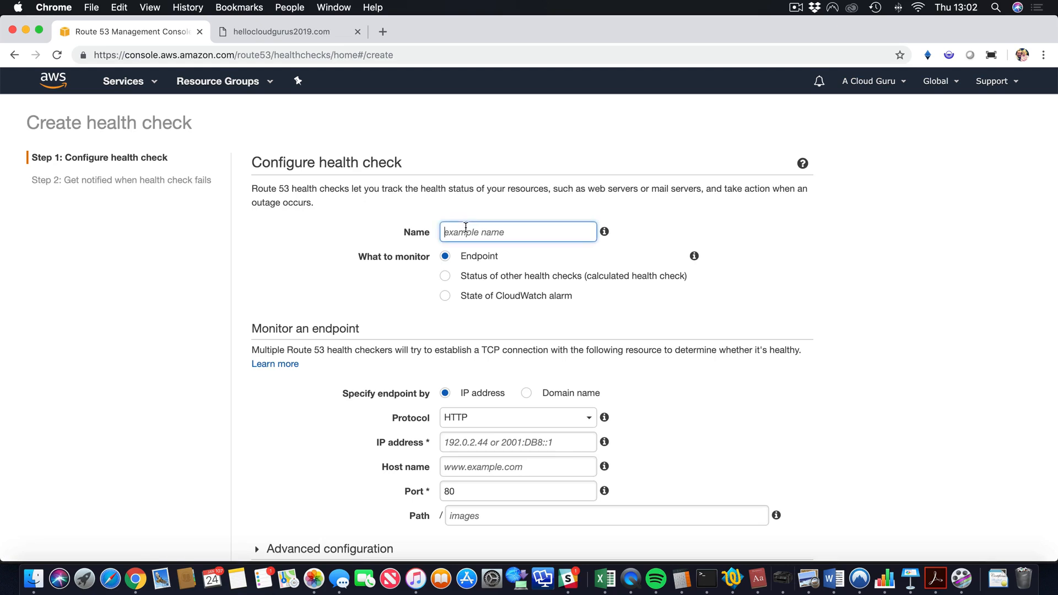
{"action": "type", "text": "Sydney"}
Set the IP address of the monitored endpoint to 52.65.15.145
{"action": "scroll", "coordinate": [502, 261], "scroll_direction": "down", "scroll_amount": 2}
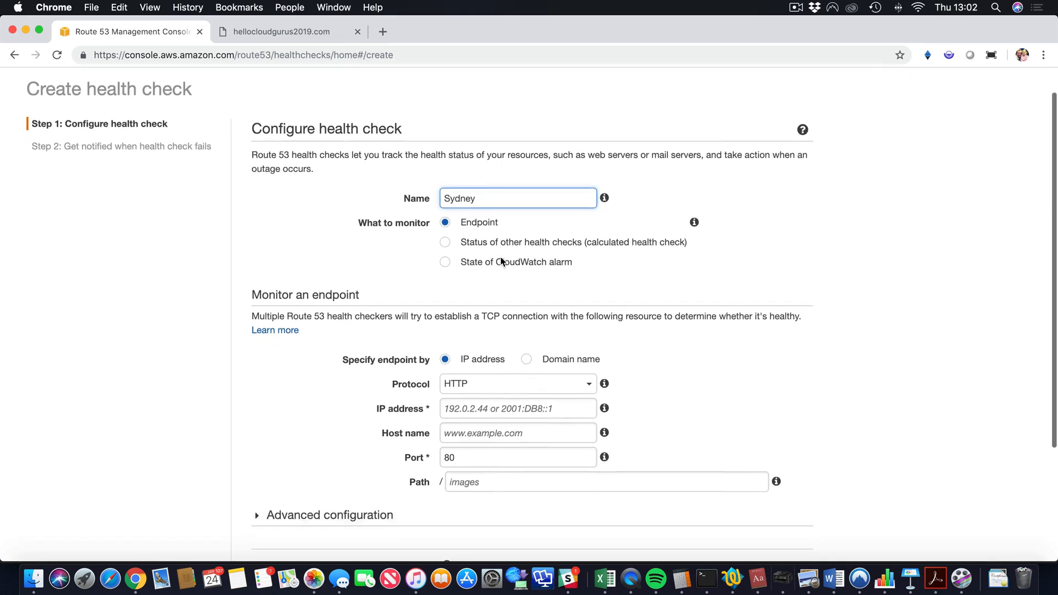
{"action": "scroll", "coordinate": [500, 261], "scroll_direction": "down", "scroll_amount": 3}
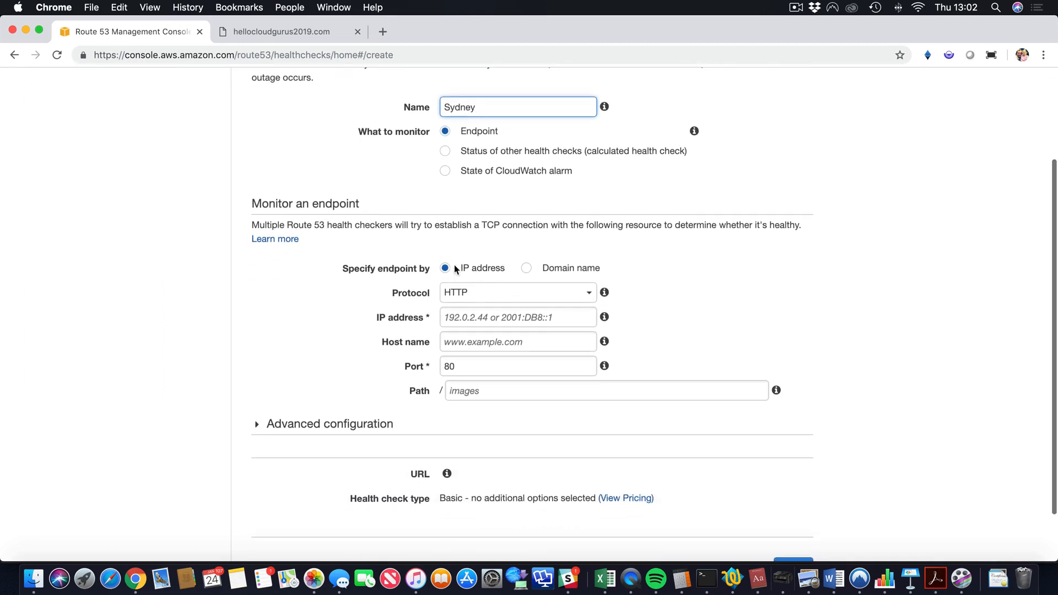
{"action": "scroll", "coordinate": [459, 262], "scroll_direction": "down", "scroll_amount": 3}
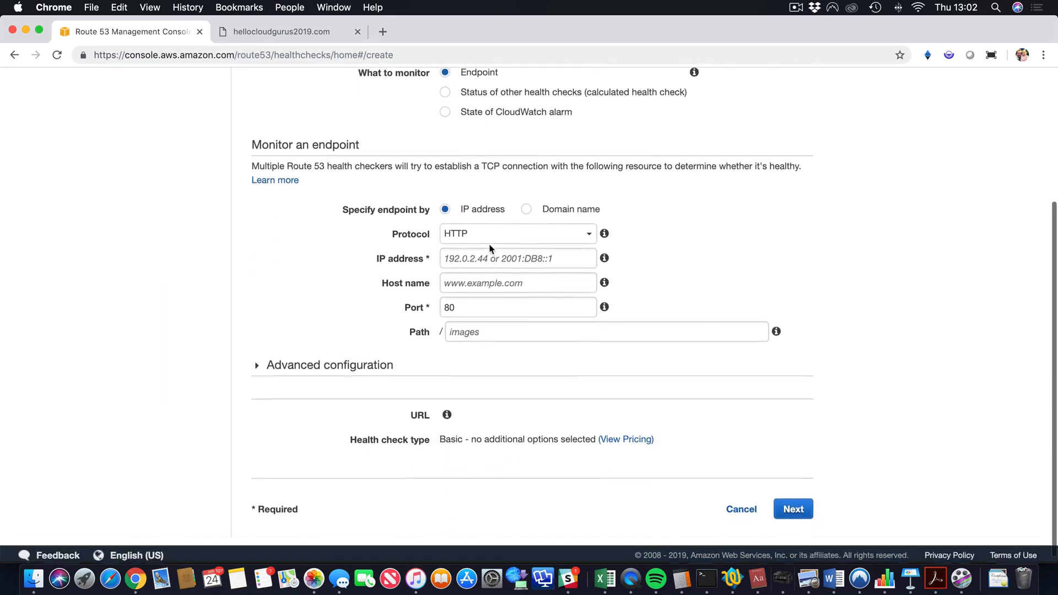
{"action": "left_click", "coordinate": [487, 254]}
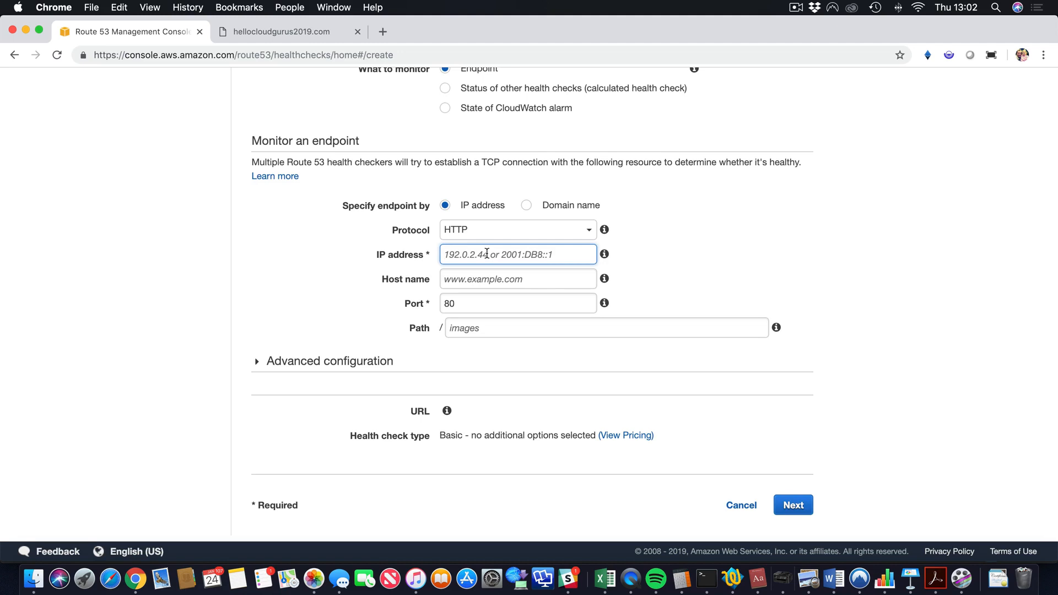
{"action": "type", "text": "52."}
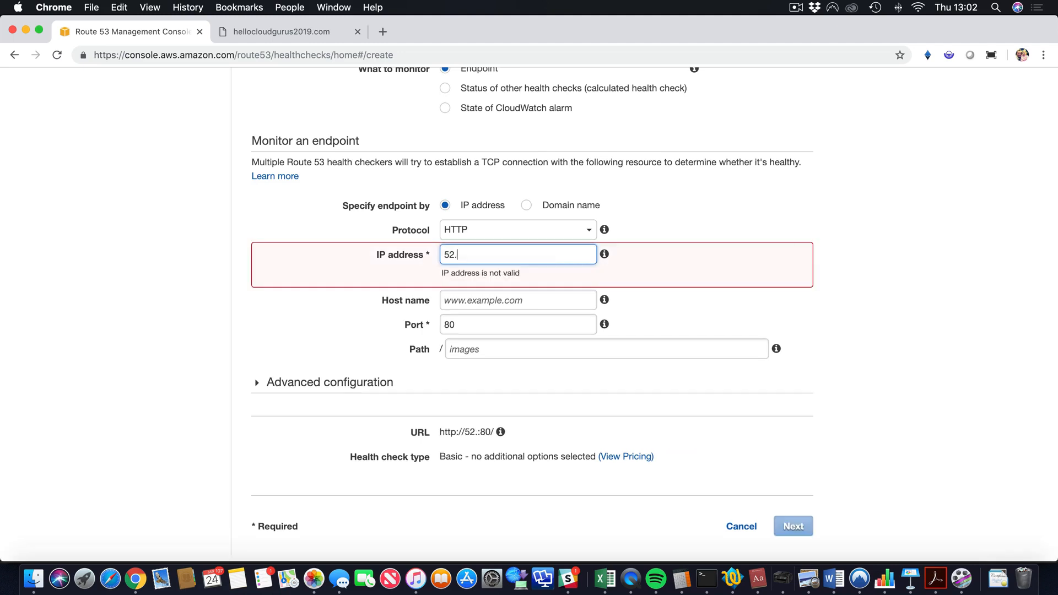
{"action": "type", "text": "65.15.145"}
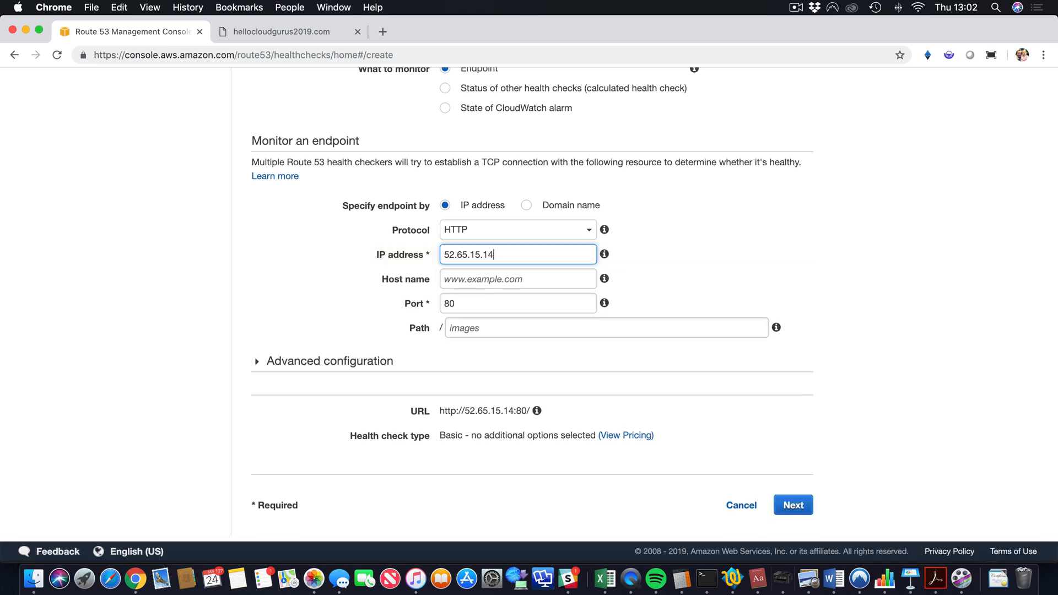
Set the endpoint's host name to hellocloudgurus2019.com and its path to index.html
{"action": "key", "text": "Tab"}
{"action": "mouse_move", "coordinate": [604, 280]}
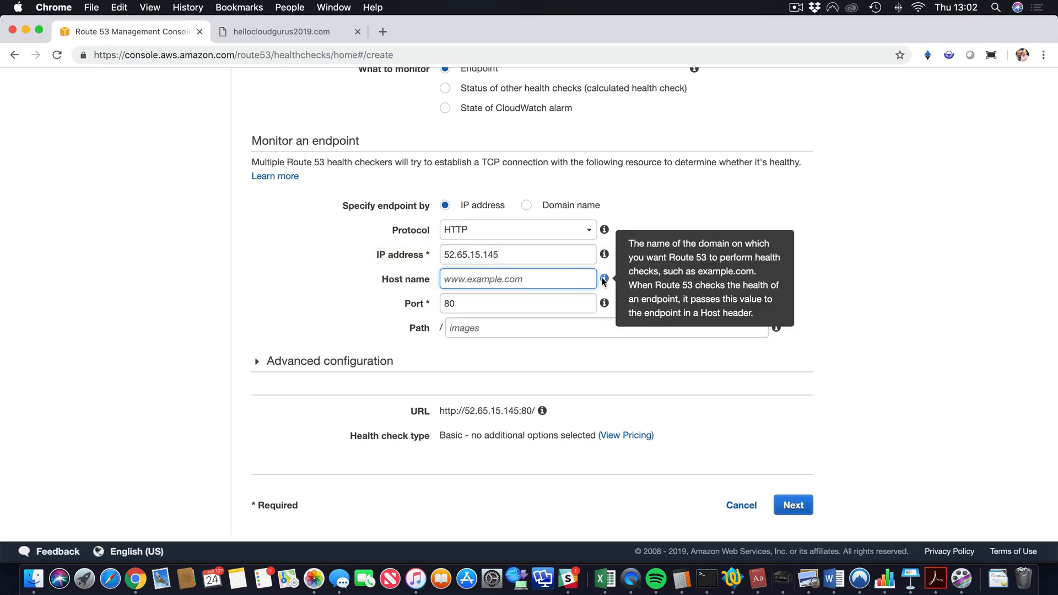
{"action": "type", "text": "hellocloudgurus2019."}
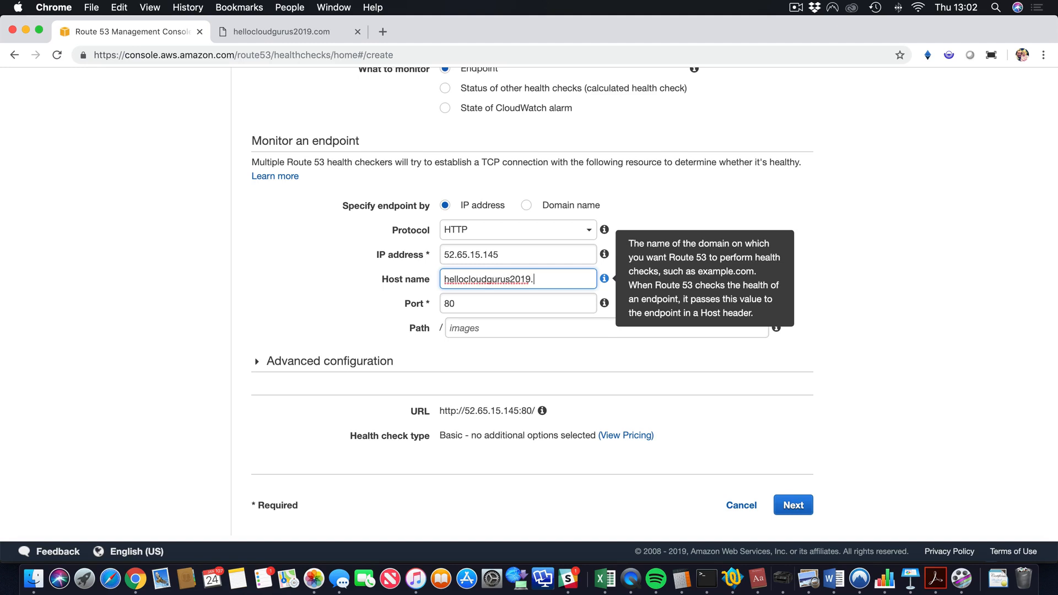
{"action": "type", "text": "com"}
{"action": "left_click", "coordinate": [789, 270]}
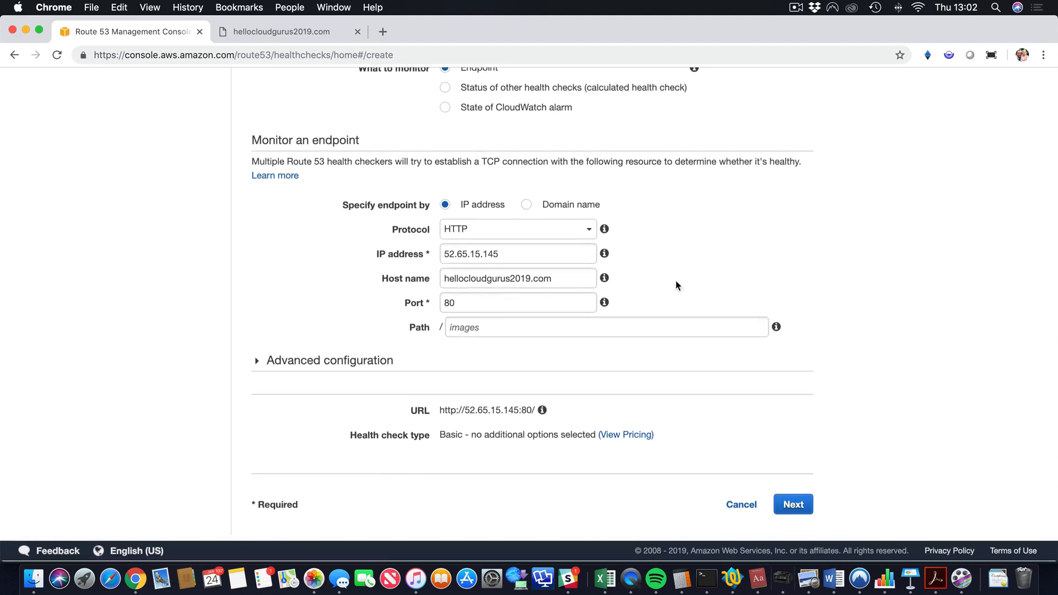
{"action": "left_click", "coordinate": [467, 326]}
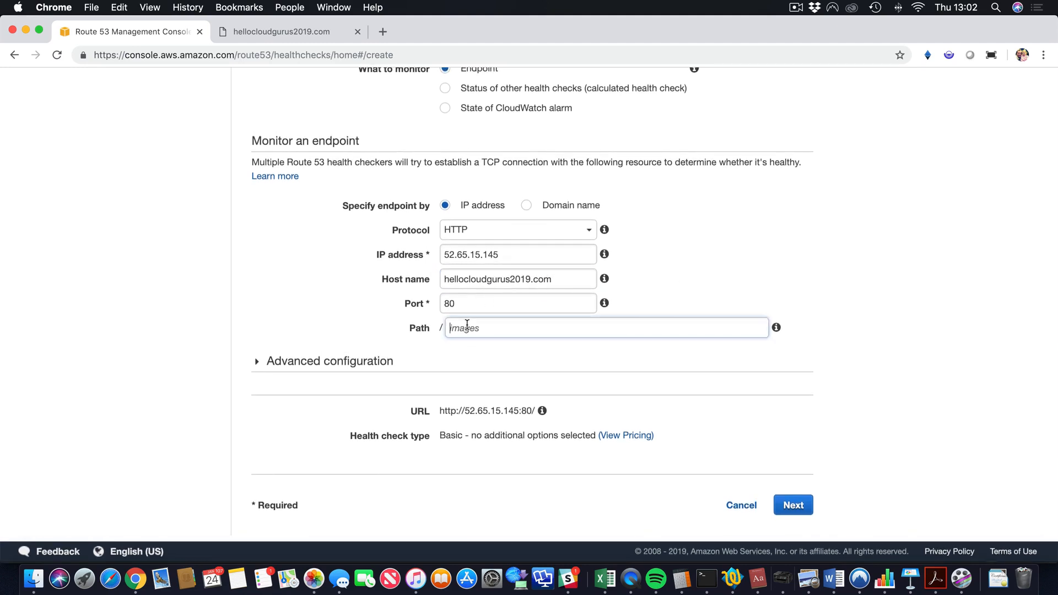
{"action": "type", "text": "index."}
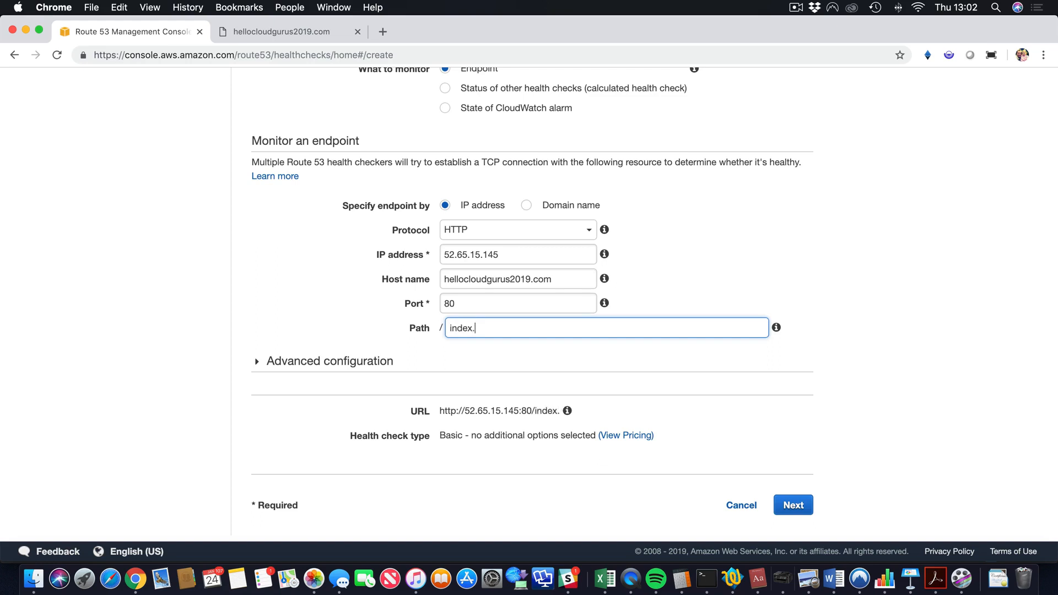
{"action": "type", "text": "html"}
{"action": "left_click", "coordinate": [754, 274]}
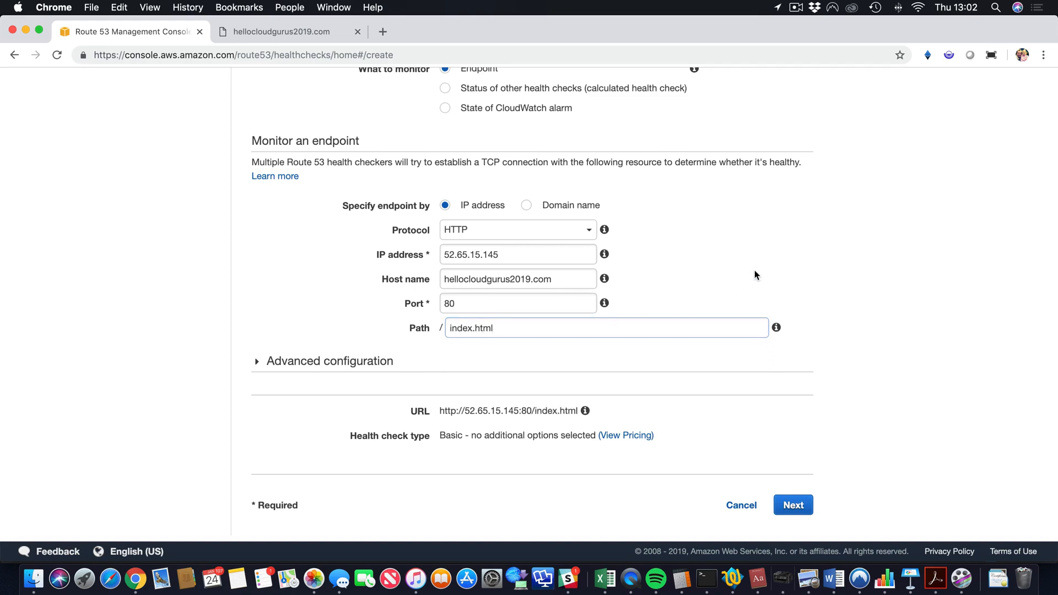
Expand the health check's advanced configuration and review the request interval, failure threshold and health checker regions
{"action": "left_click", "coordinate": [320, 361]}
{"action": "scroll", "coordinate": [318, 364], "scroll_direction": "down", "scroll_amount": 3}
{"action": "scroll", "coordinate": [319, 366], "scroll_direction": "down", "scroll_amount": 3}
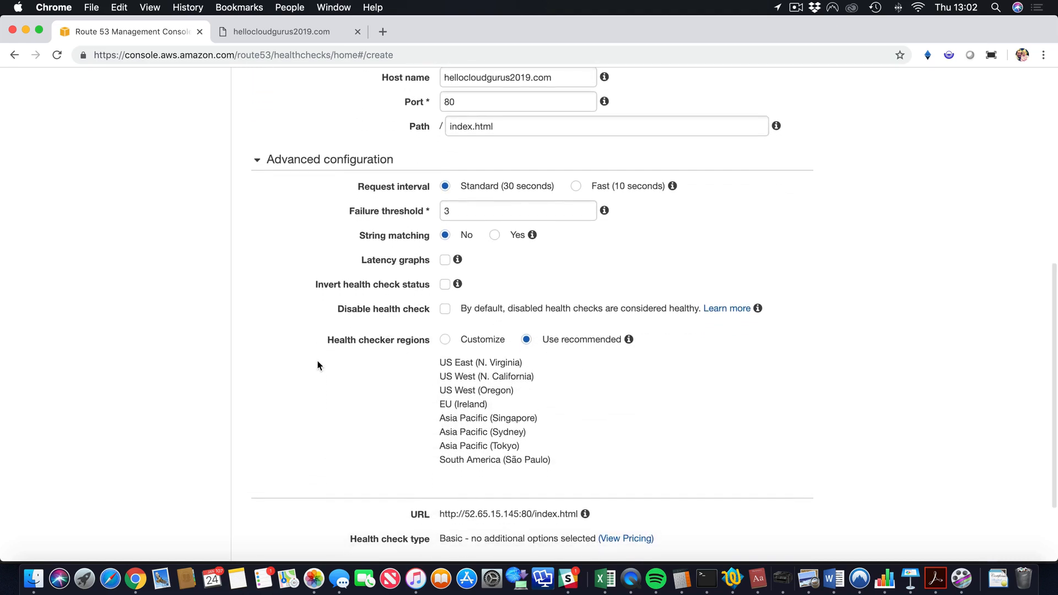
{"action": "scroll", "coordinate": [317, 366], "scroll_direction": "down", "scroll_amount": 1}
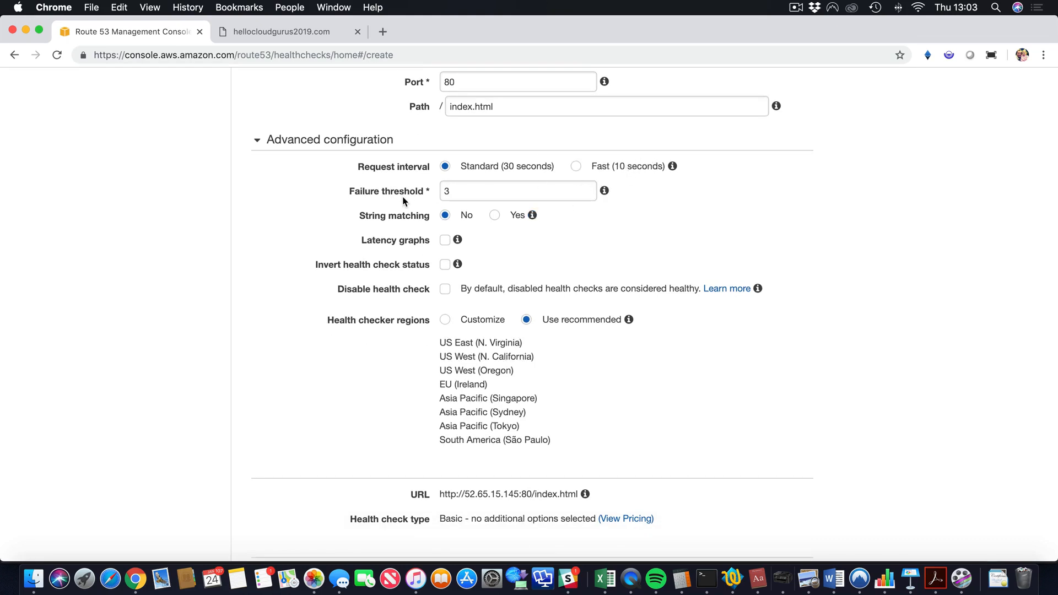
Set the health check's request interval to Fast (10 seconds) and its failure threshold to 2
{"action": "left_click", "coordinate": [576, 167]}
{"action": "double_click", "coordinate": [481, 192]}
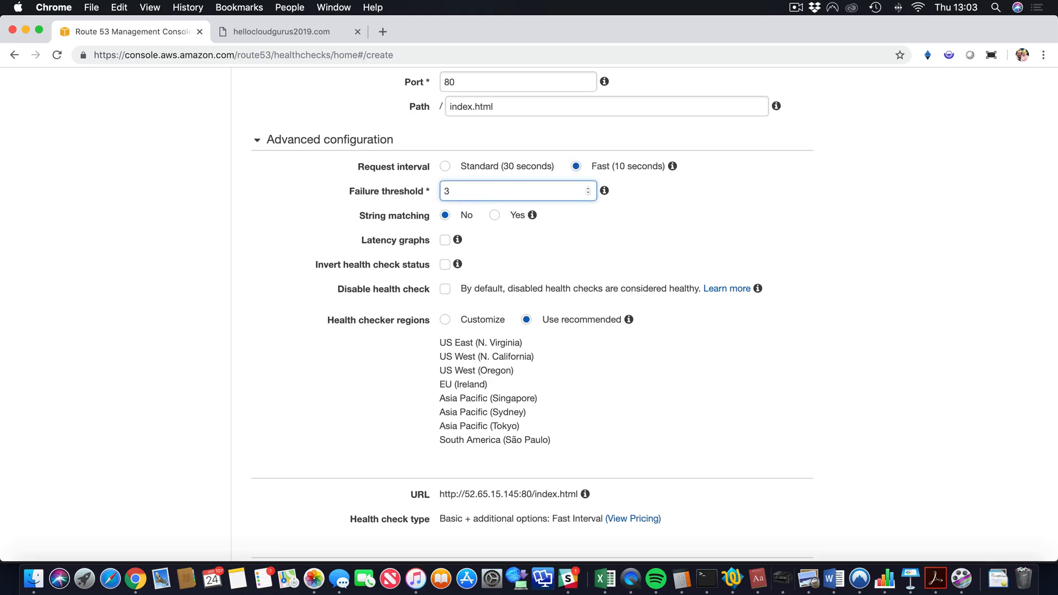
{"action": "type", "text": "2"}
{"action": "left_click", "coordinate": [703, 217]}
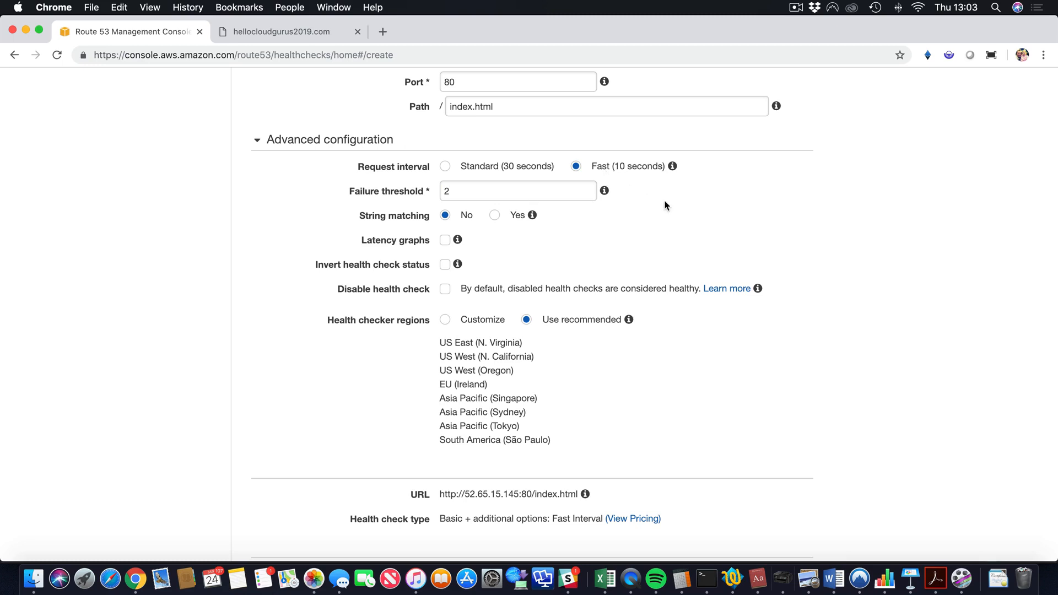
Finish creating the Sydney health check without a notification alarm
{"action": "scroll", "coordinate": [665, 205], "scroll_direction": "down", "scroll_amount": 3}
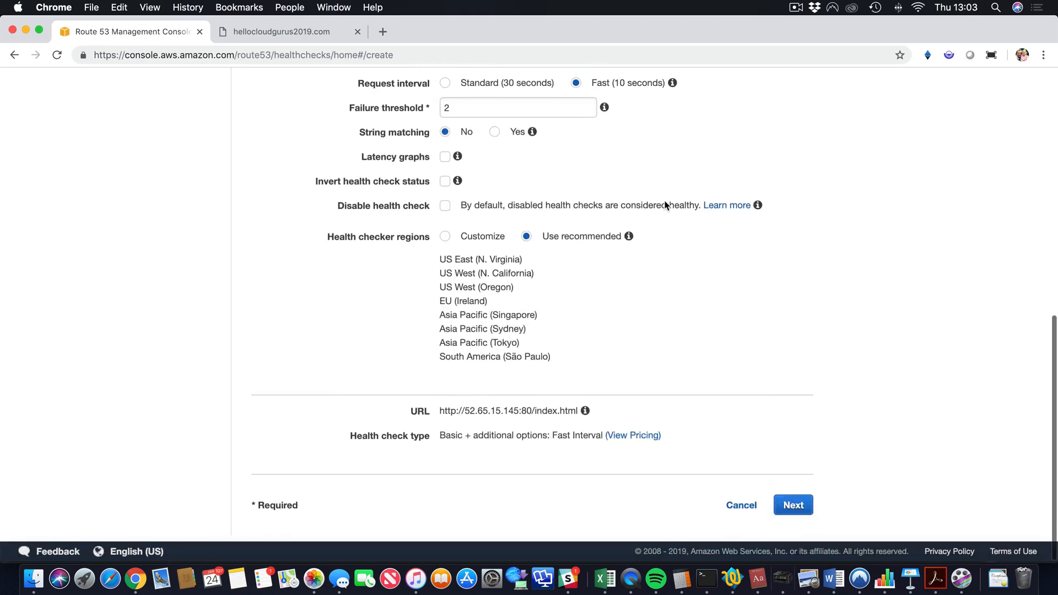
{"action": "left_click", "coordinate": [793, 503]}
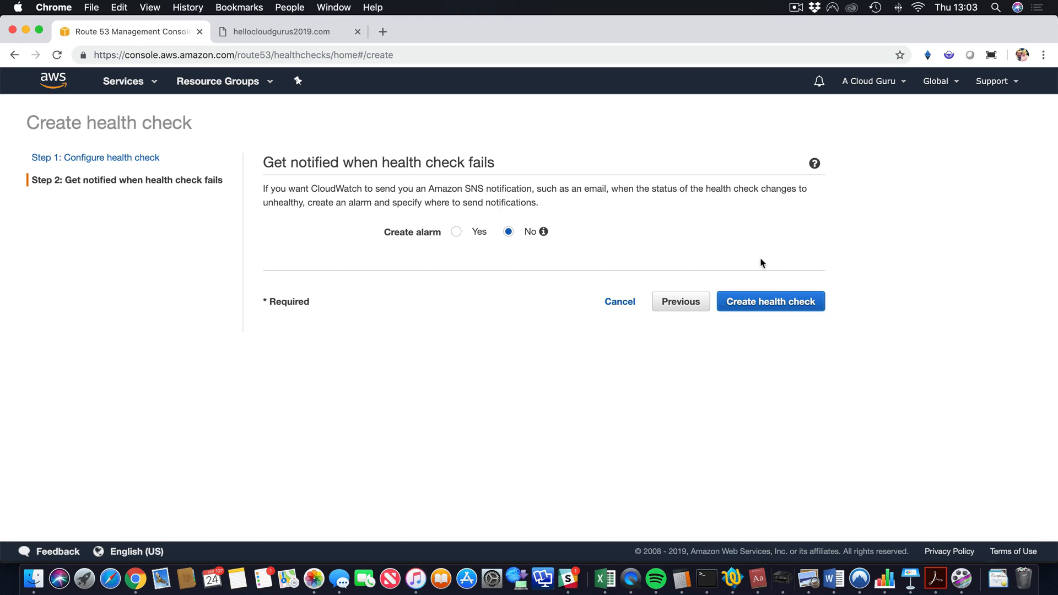
{"action": "left_click", "coordinate": [795, 302]}
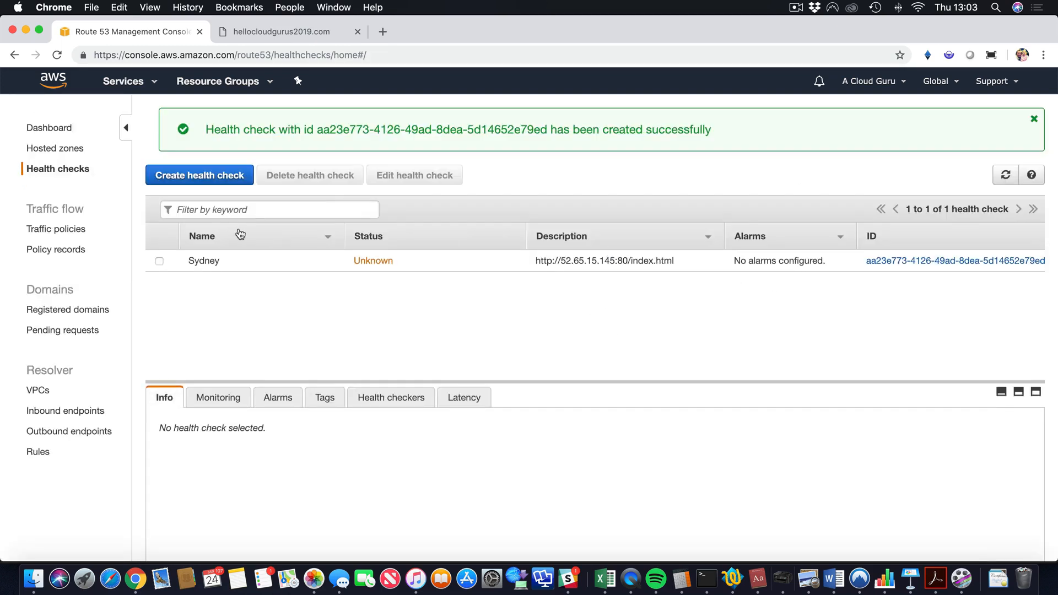
Open the record sets of the hellocloudgurus2019.com hosted zone
{"action": "left_click", "coordinate": [66, 150]}
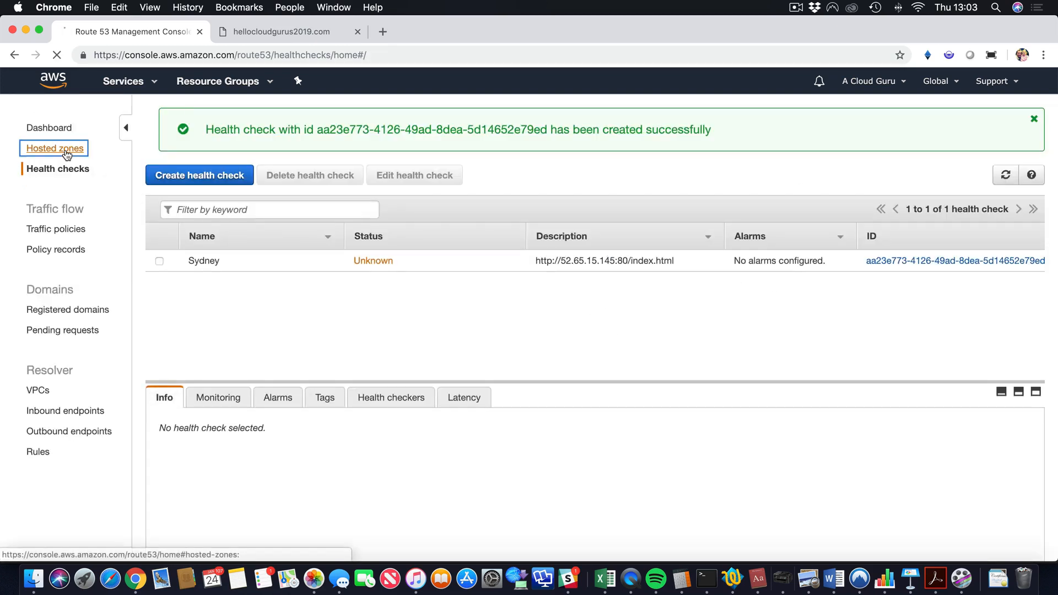
{"action": "left_click", "coordinate": [266, 203]}
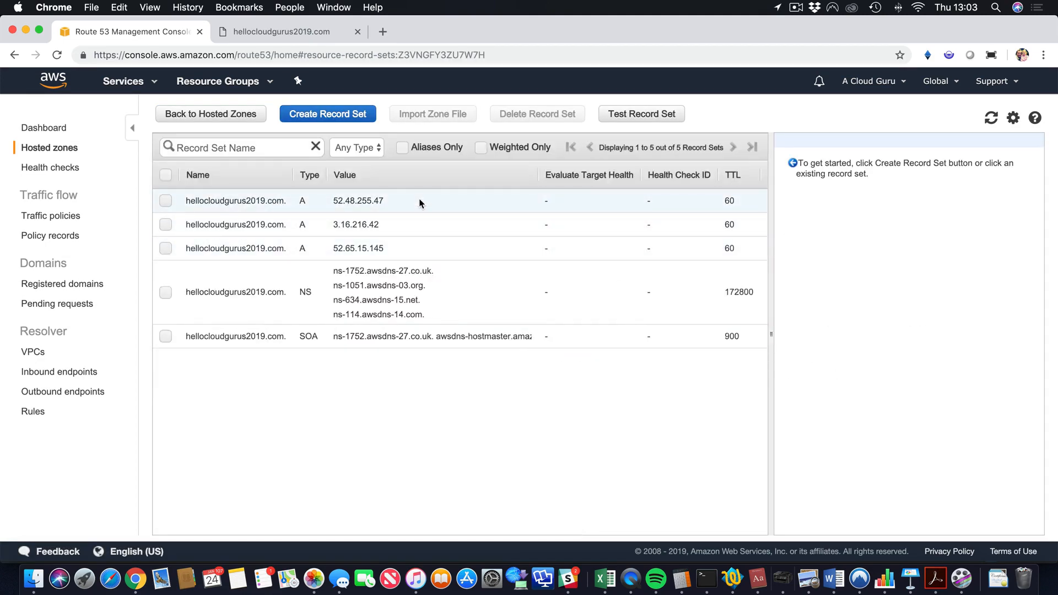
{"action": "left_click", "coordinate": [425, 203]}
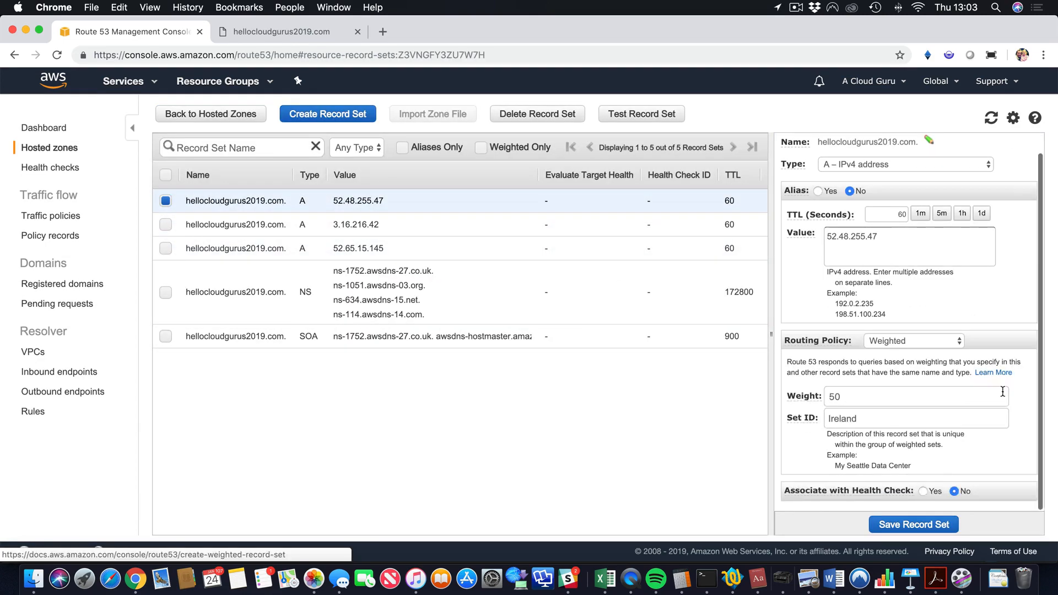
{"action": "left_click", "coordinate": [933, 491]}
{"action": "scroll", "coordinate": [933, 491], "scroll_direction": "down", "scroll_amount": 2}
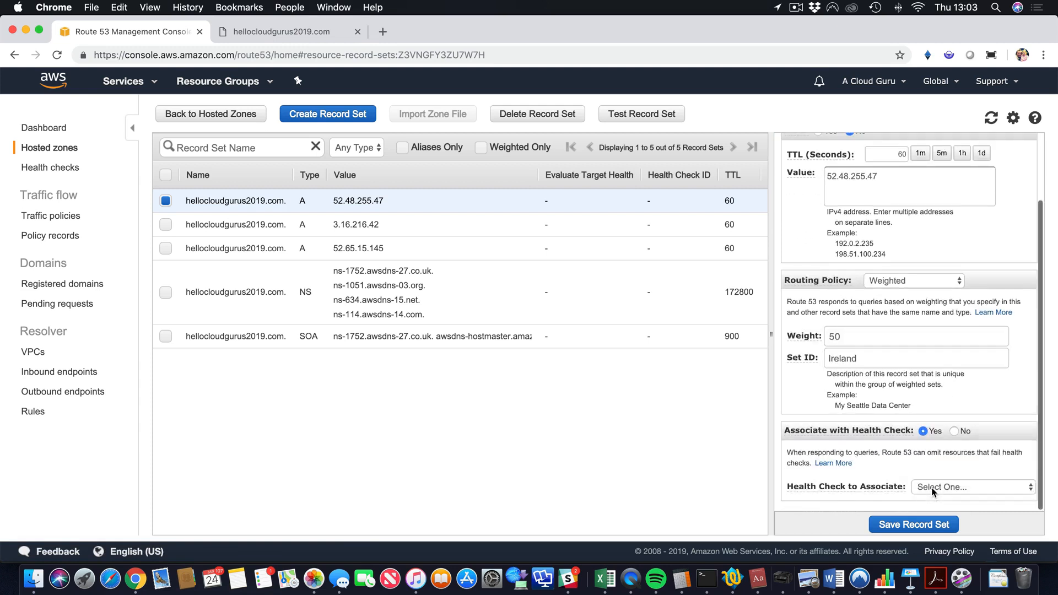
{"action": "left_click", "coordinate": [933, 491]}
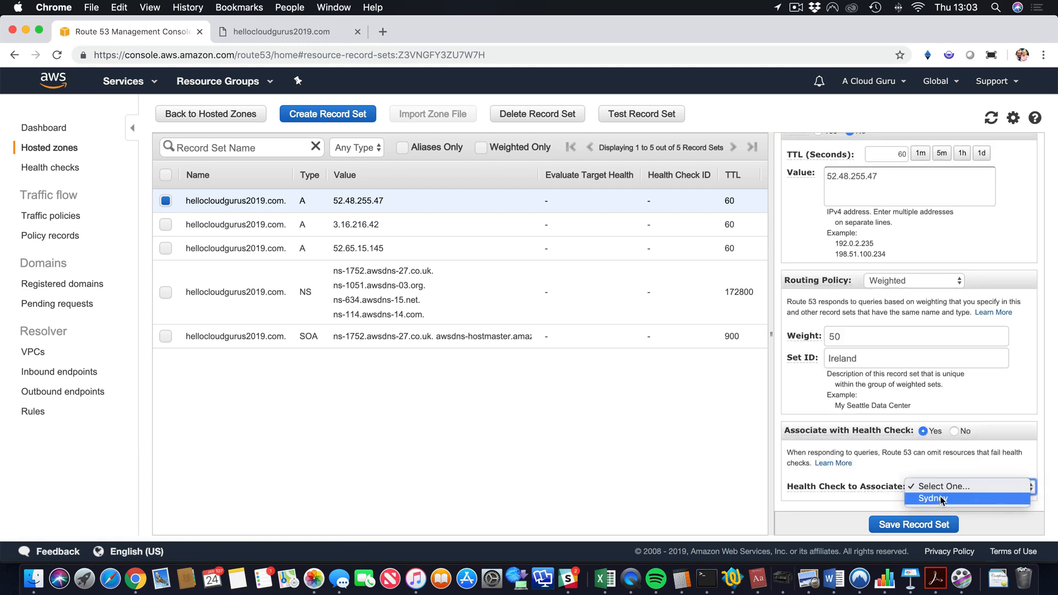
{"action": "left_click", "coordinate": [941, 499]}
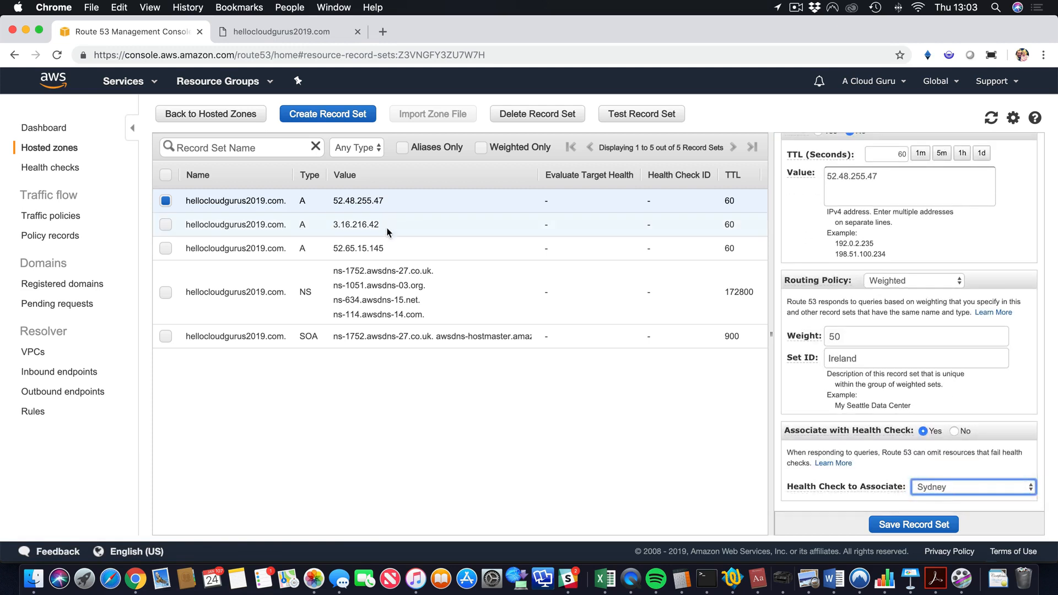
Associate the Sydney health check with the weighted A record for 52.65.15.145 and save the record set
{"action": "left_click", "coordinate": [395, 250]}
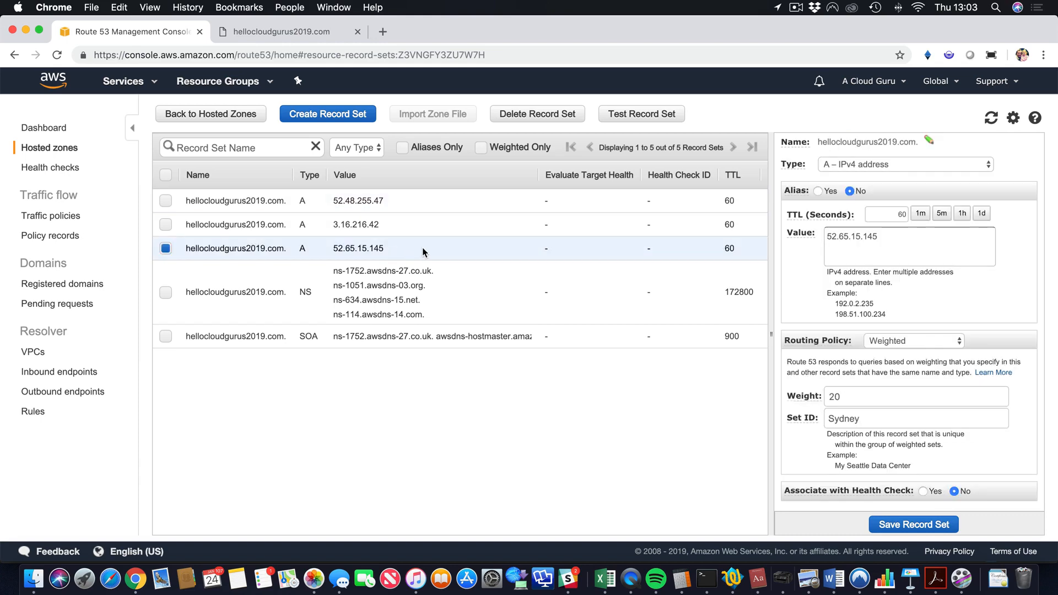
{"action": "scroll", "coordinate": [422, 247], "scroll_direction": "right", "scroll_amount": 5}
{"action": "scroll", "coordinate": [422, 247], "scroll_direction": "left", "scroll_amount": 5}
{"action": "scroll", "coordinate": [971, 462], "scroll_direction": "down", "scroll_amount": 1}
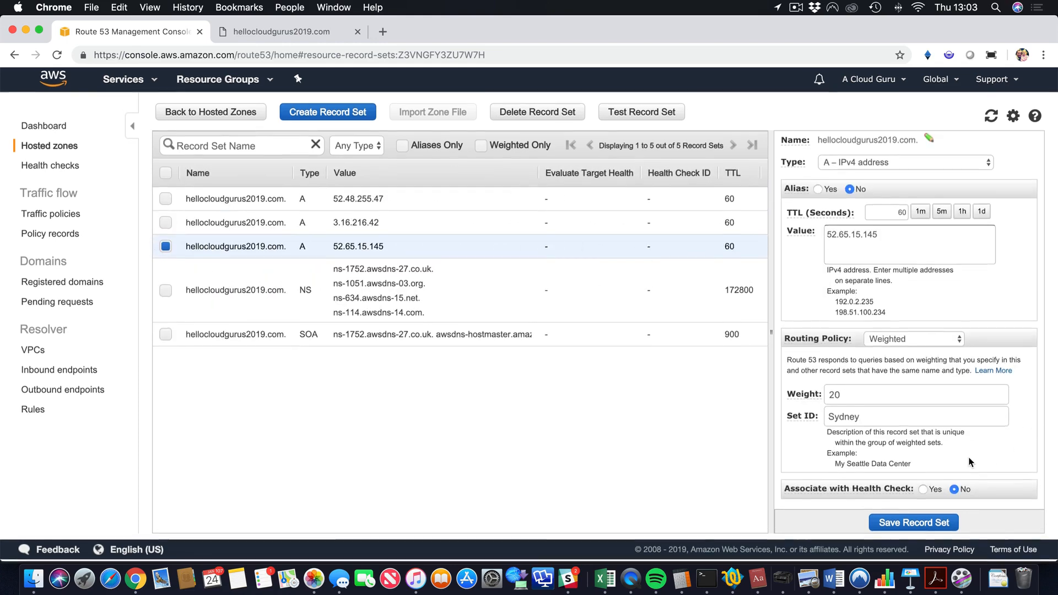
{"action": "left_click", "coordinate": [923, 489]}
{"action": "scroll", "coordinate": [926, 490], "scroll_direction": "down", "scroll_amount": 2}
{"action": "left_click", "coordinate": [929, 486]}
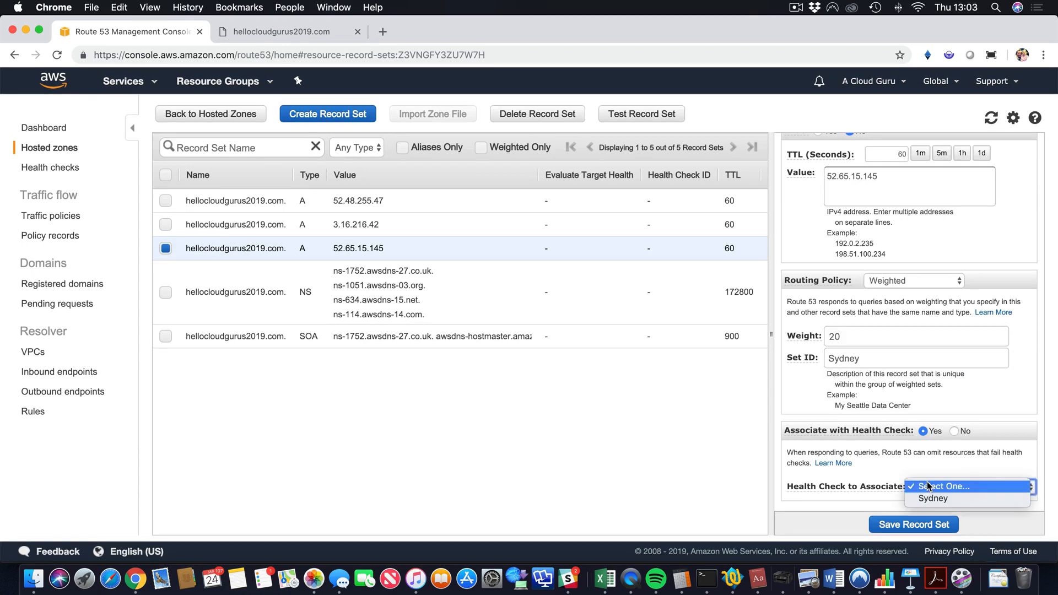
{"action": "left_click", "coordinate": [933, 499]}
{"action": "left_click", "coordinate": [904, 526]}
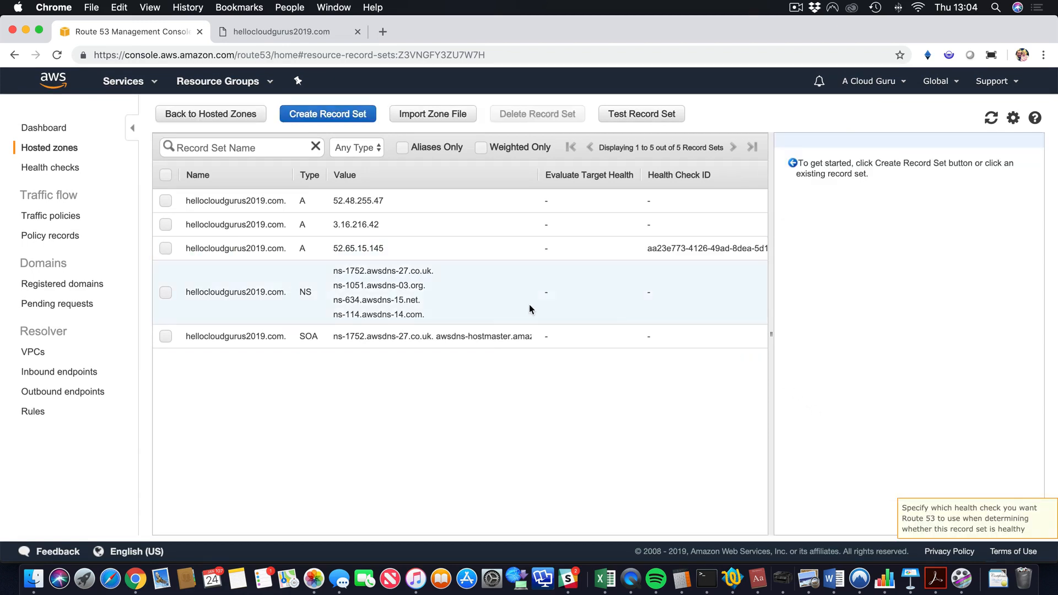
Go to the Route 53 health checks and refresh the statuses of Ohio, Ireland and Sydney
{"action": "left_click", "coordinate": [60, 169]}
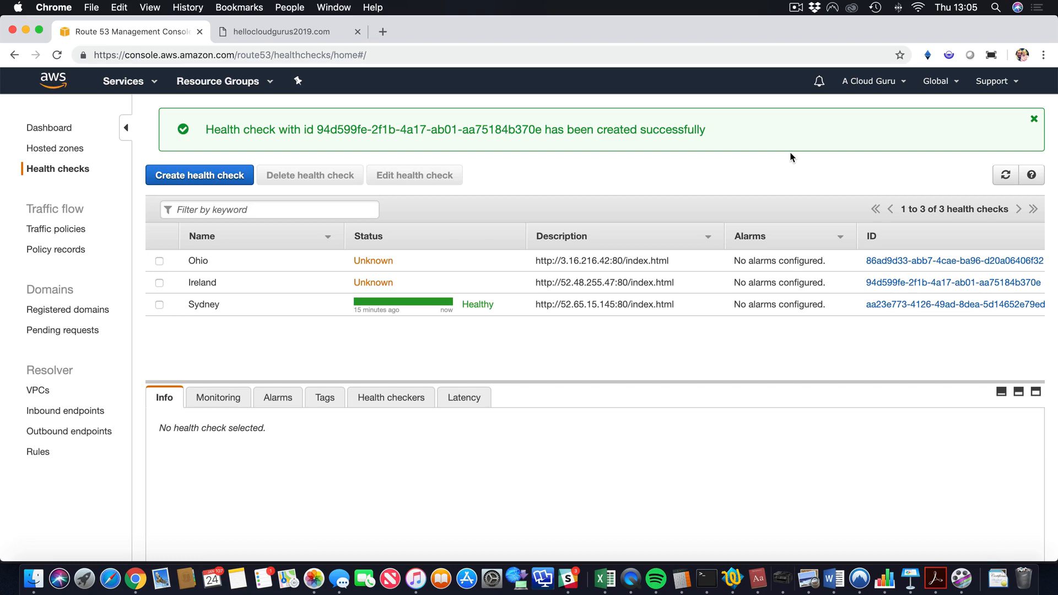
{"action": "left_click", "coordinate": [1005, 176]}
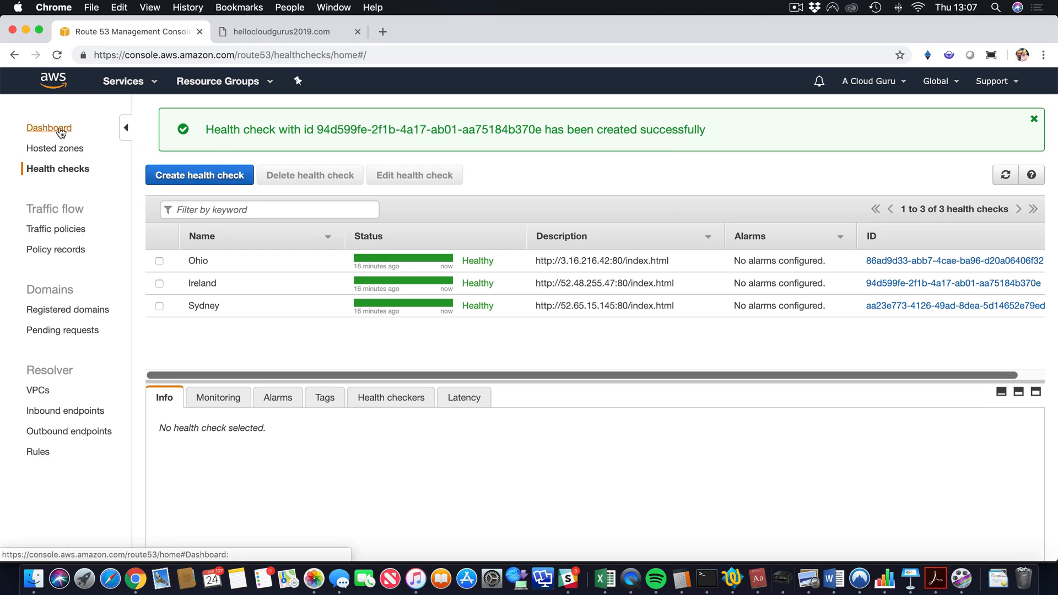
Delete the three A record sets 52.48.255.47, 3.16.216.42 and 52.65.15.145 from the hellocloudgurus2019.com hosted zone
{"action": "left_click", "coordinate": [58, 148]}
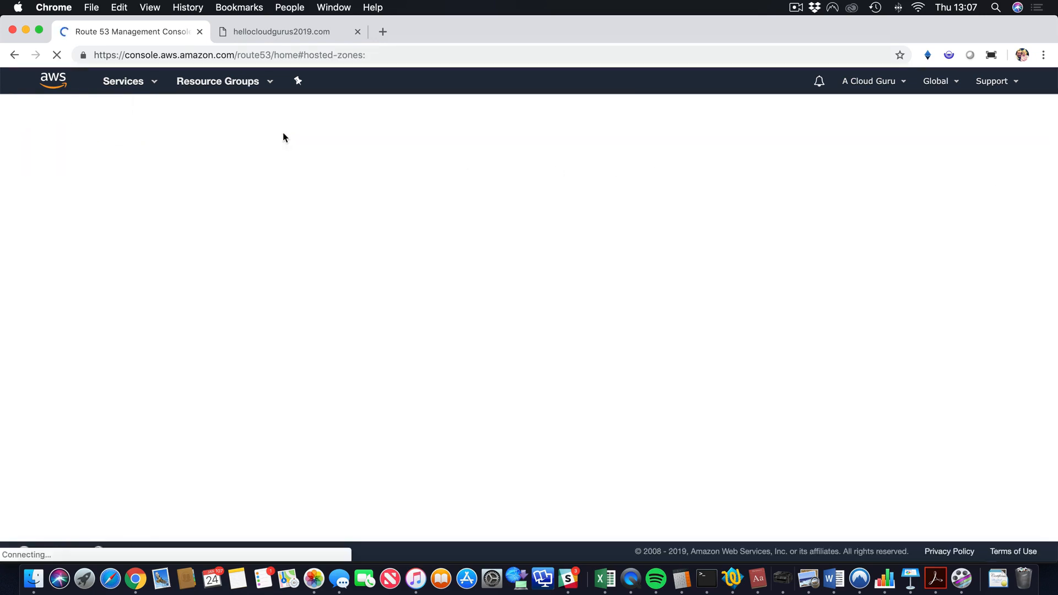
{"action": "left_click", "coordinate": [246, 202]}
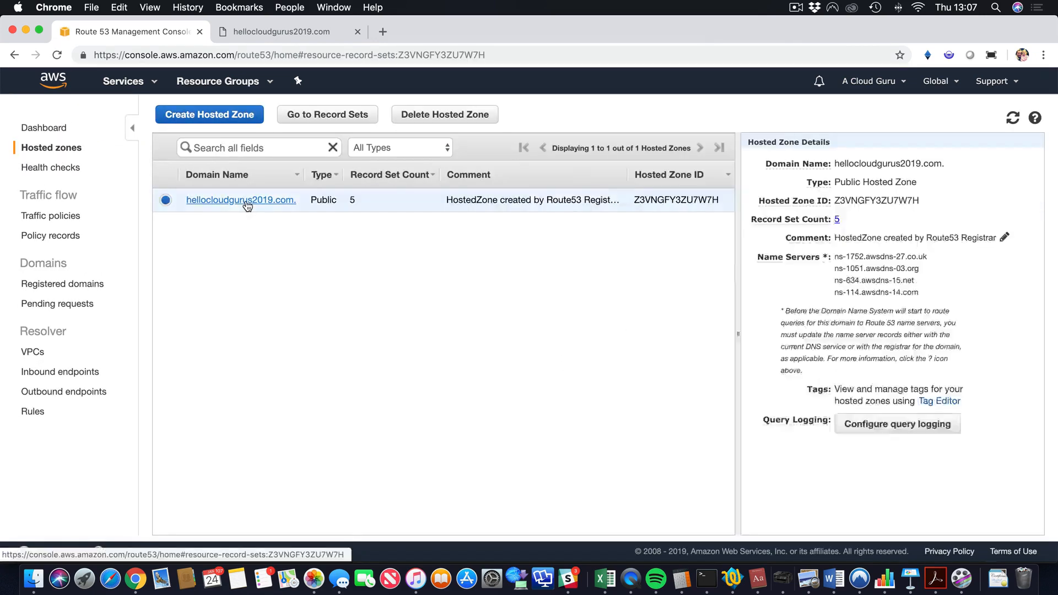
{"action": "scroll", "coordinate": [343, 236], "scroll_direction": "left", "scroll_amount": 2}
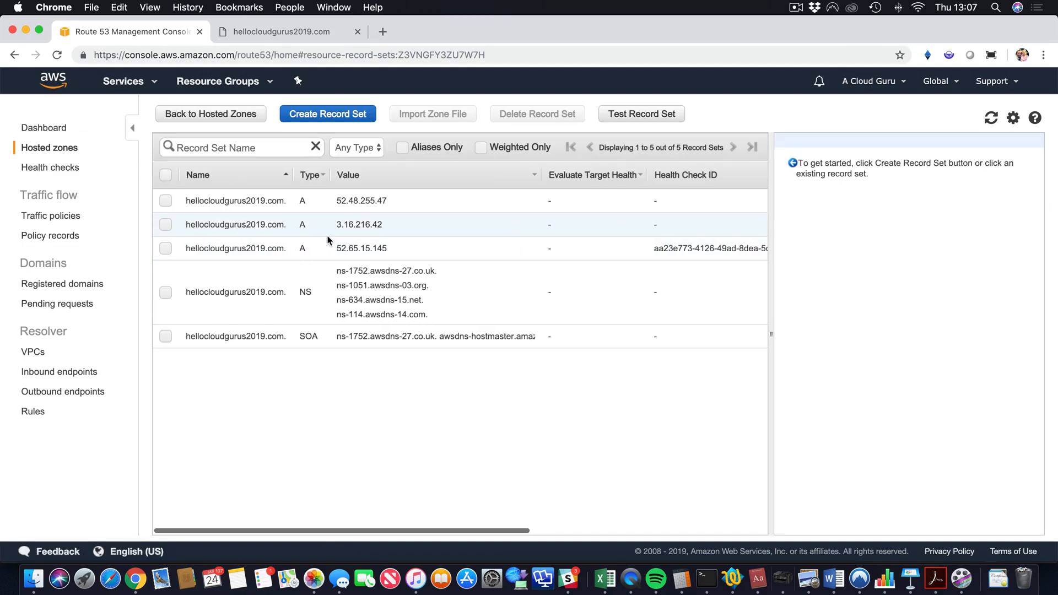
{"action": "left_click", "coordinate": [165, 202]}
{"action": "left_click", "coordinate": [165, 225]}
{"action": "left_click", "coordinate": [166, 248]}
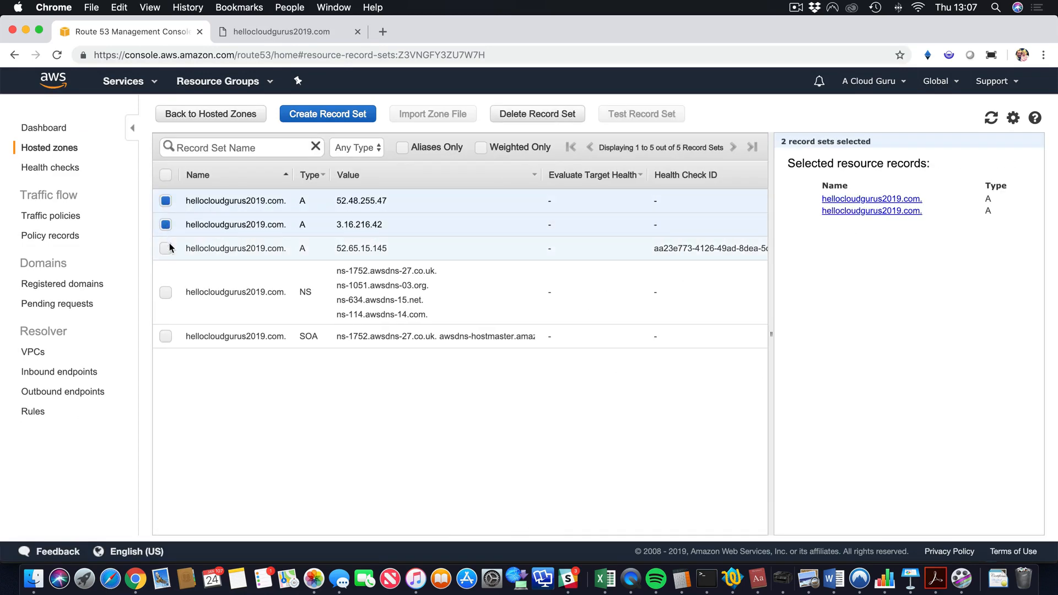
{"action": "left_click", "coordinate": [509, 115]}
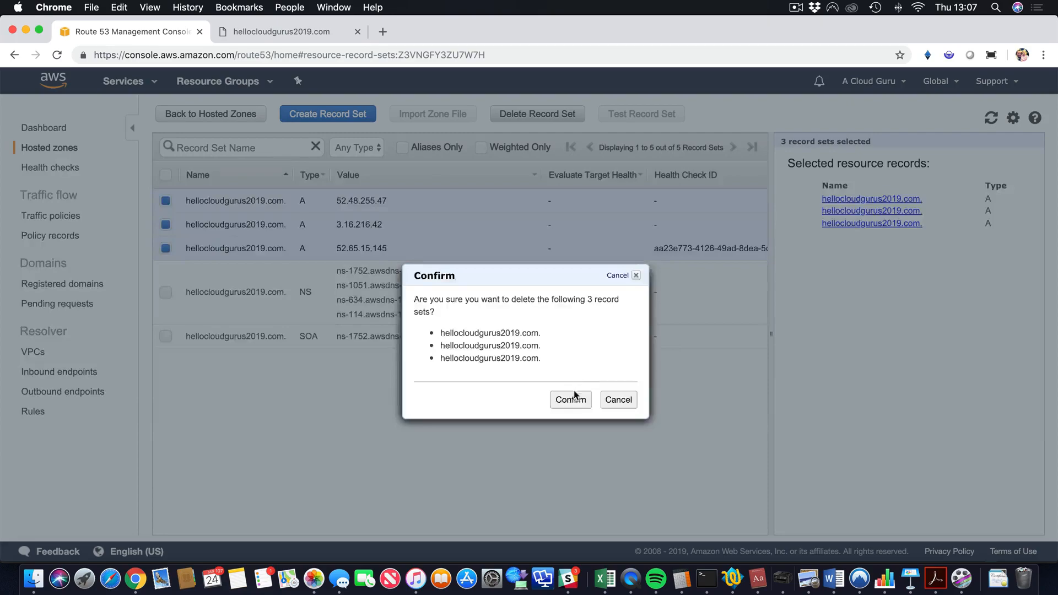
{"action": "left_click", "coordinate": [570, 399]}
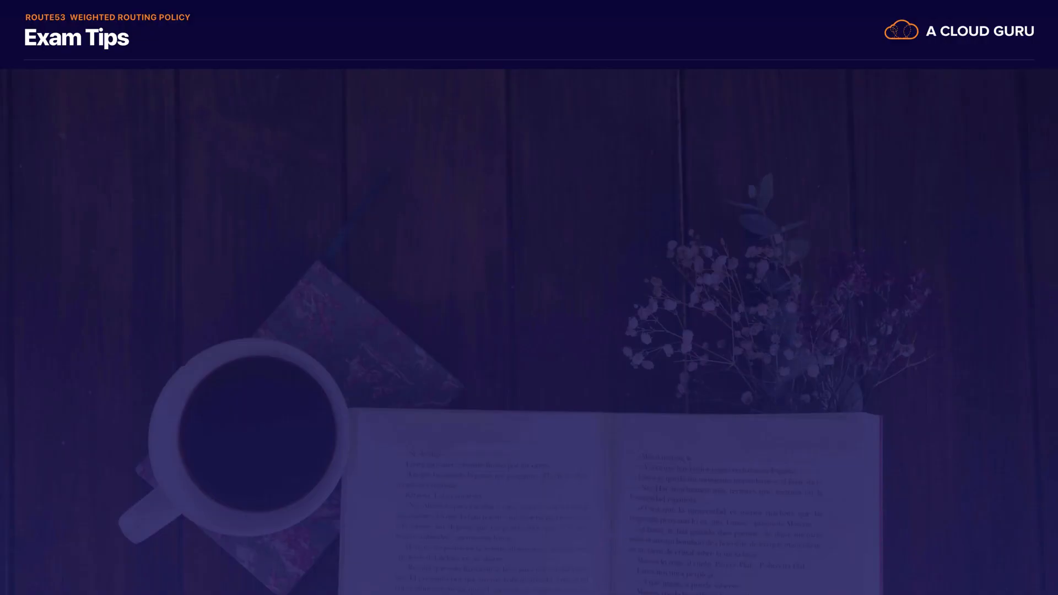